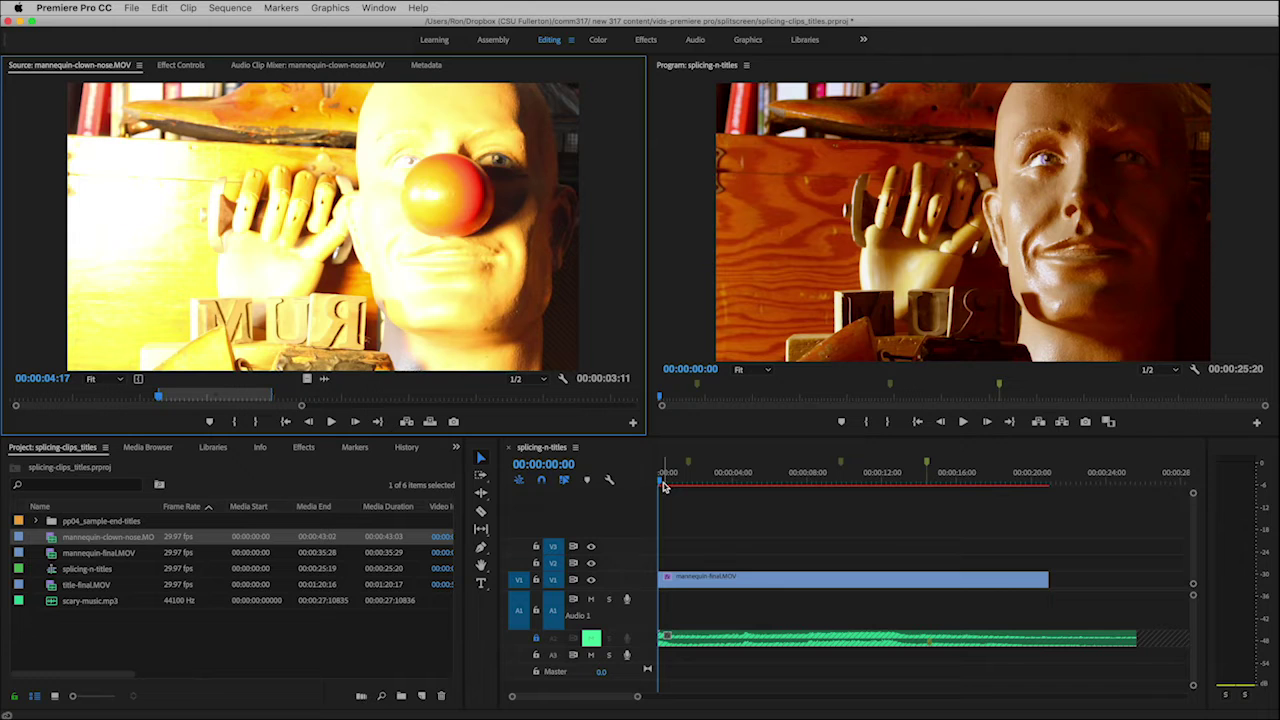
pyautogui.press('space')
pyautogui.click(771, 505)
pyautogui.press('space')
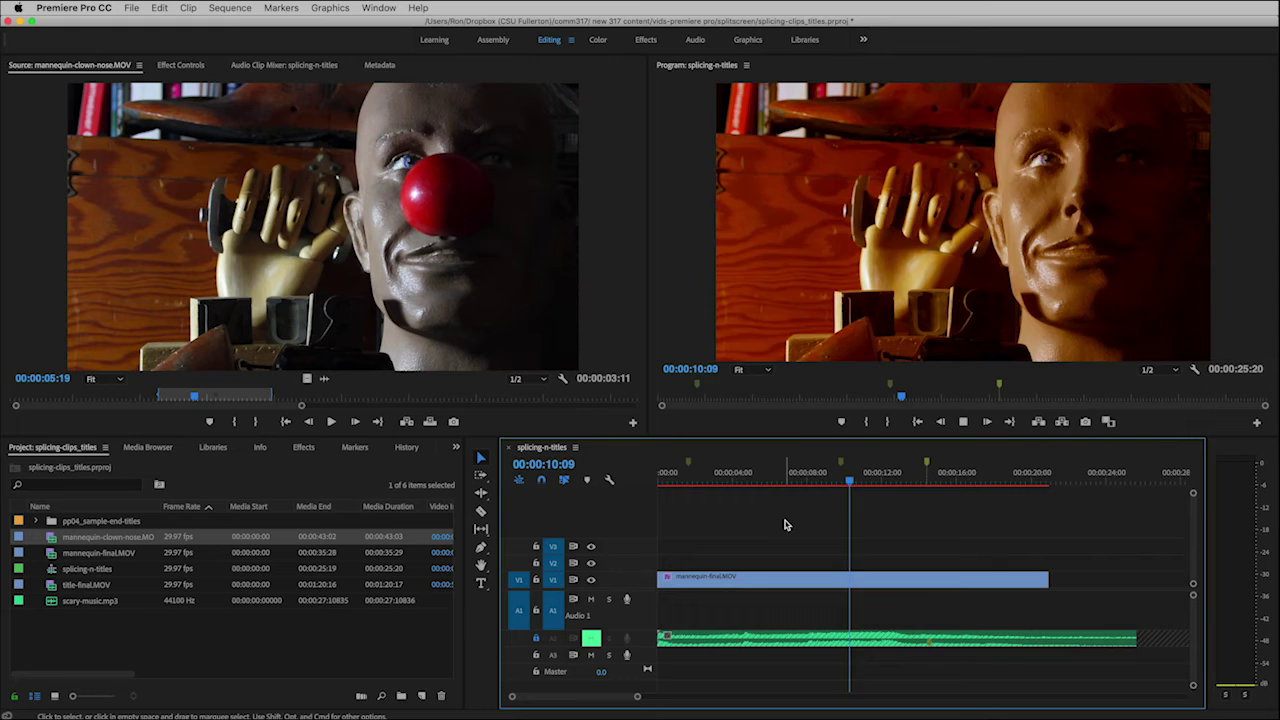
pyautogui.press('space')
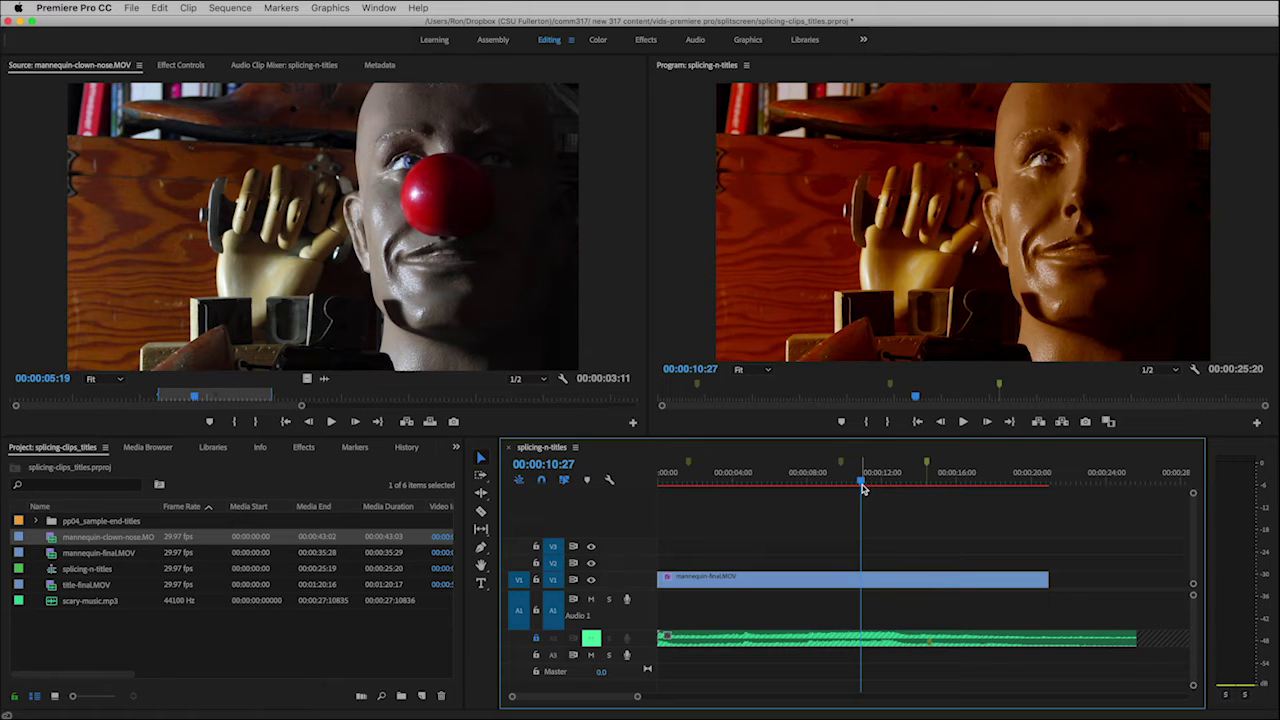
pyautogui.press('Home')
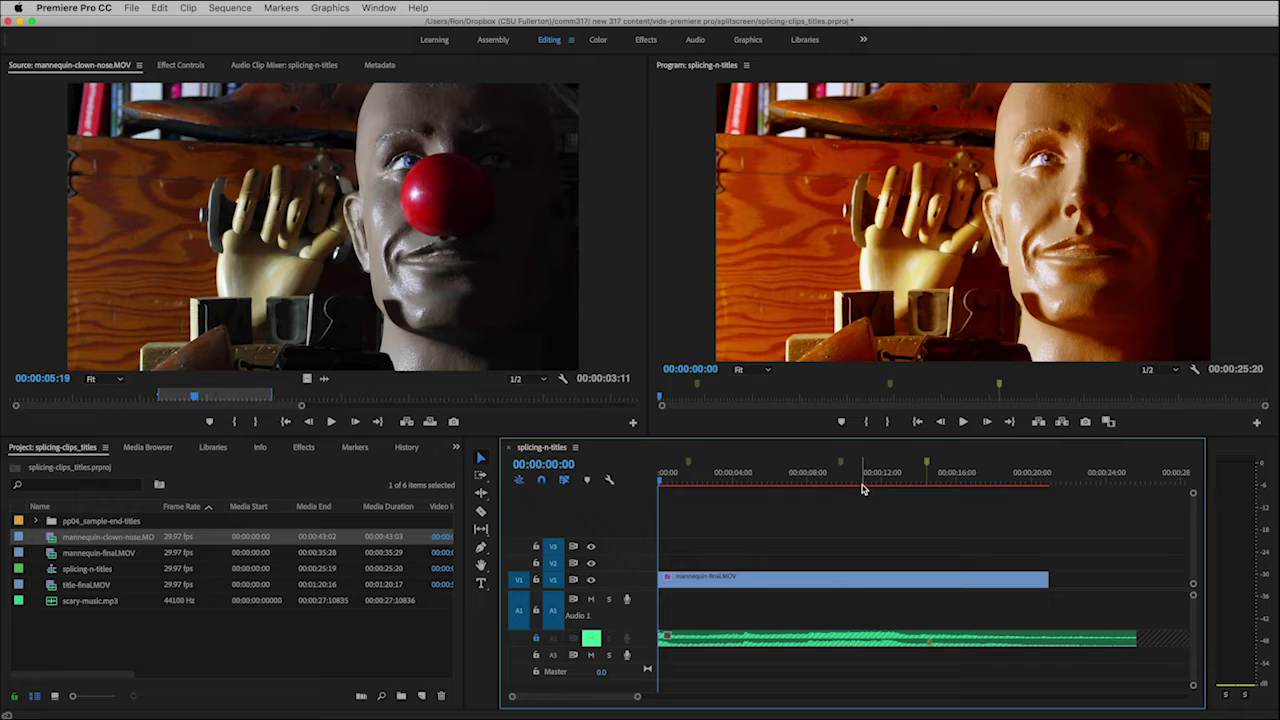
# Step: Reopen mannequin-clown-nose.MOV as source, save the project, and check its In and Out points
pyautogui.doubleClick(52, 540)
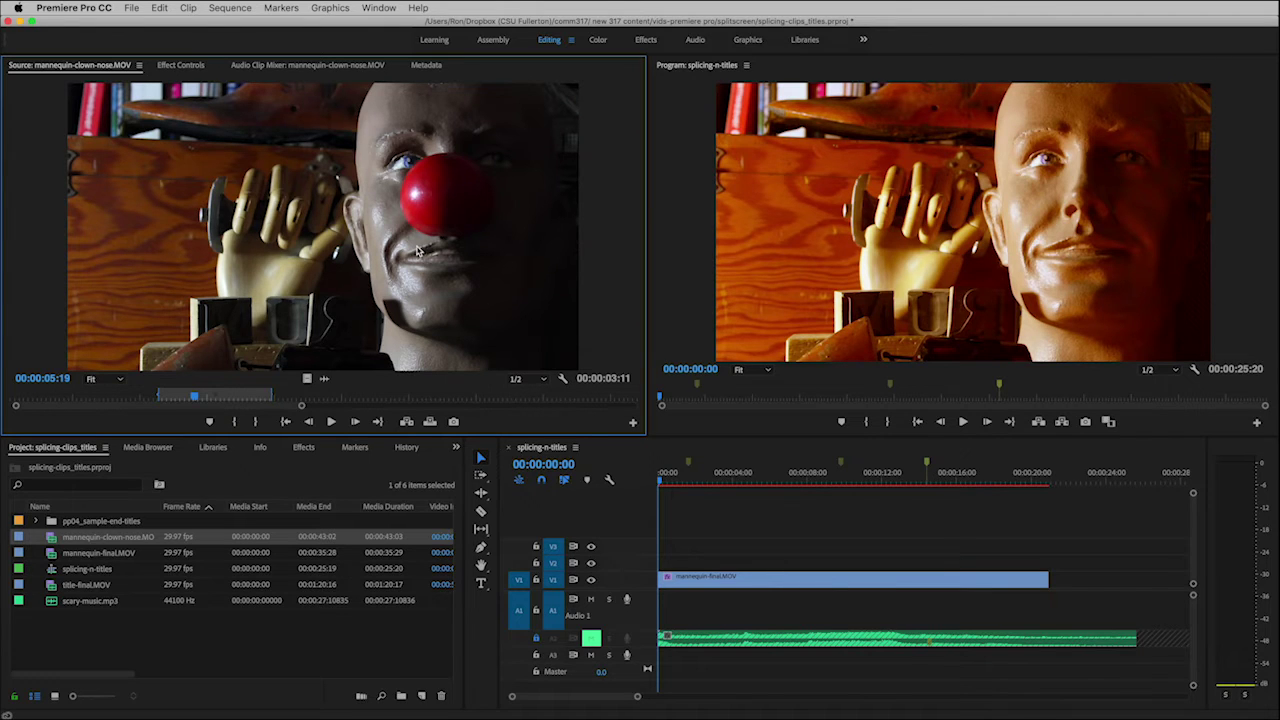
pyautogui.press('super+s')
pyautogui.click(286, 422)
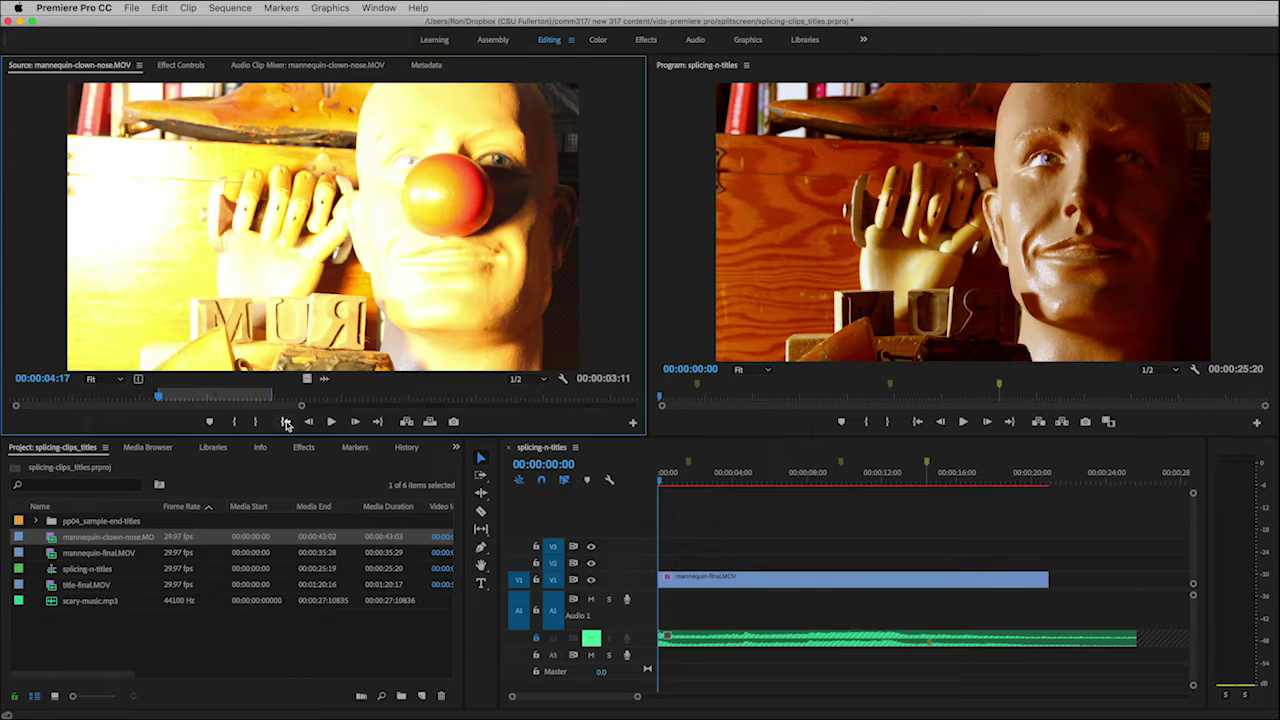
pyautogui.click(378, 422)
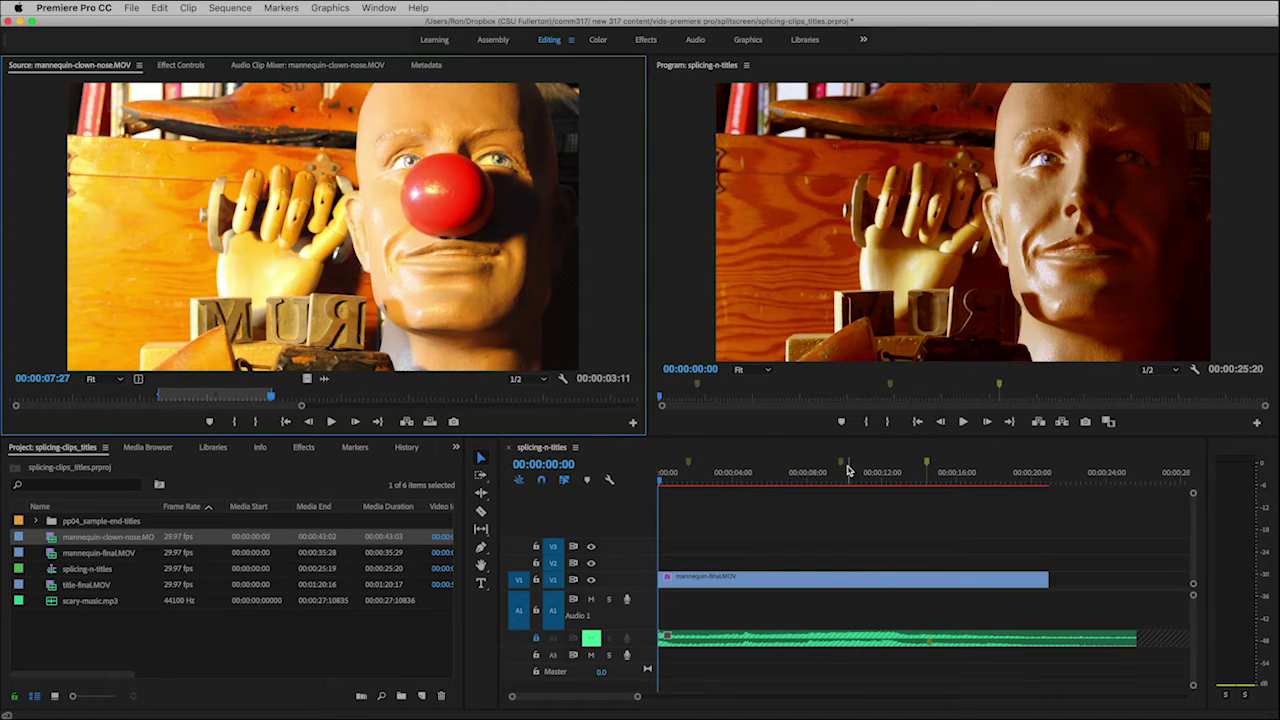
# Step: Review the 00:00:01:20, 00:00:09:25 and 00:00:14:13 markers, then add a marker at 00:00:05:14
pyautogui.click(689, 466)
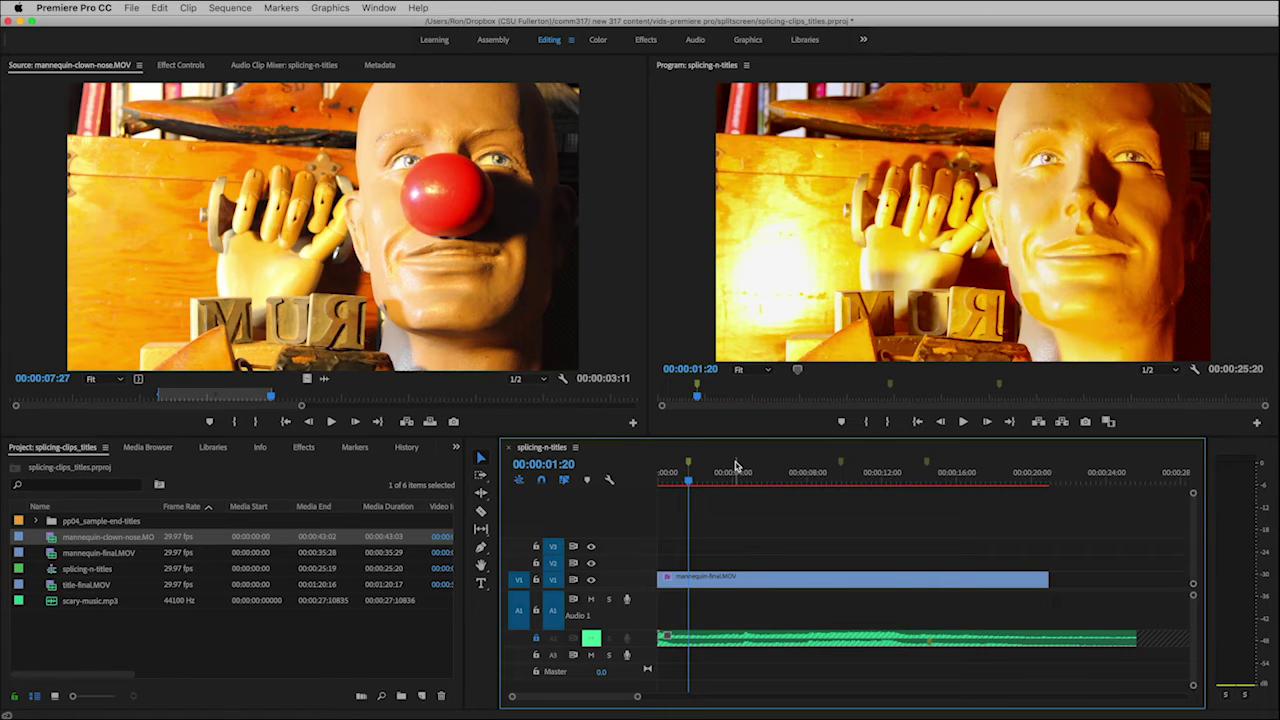
pyautogui.click(842, 467)
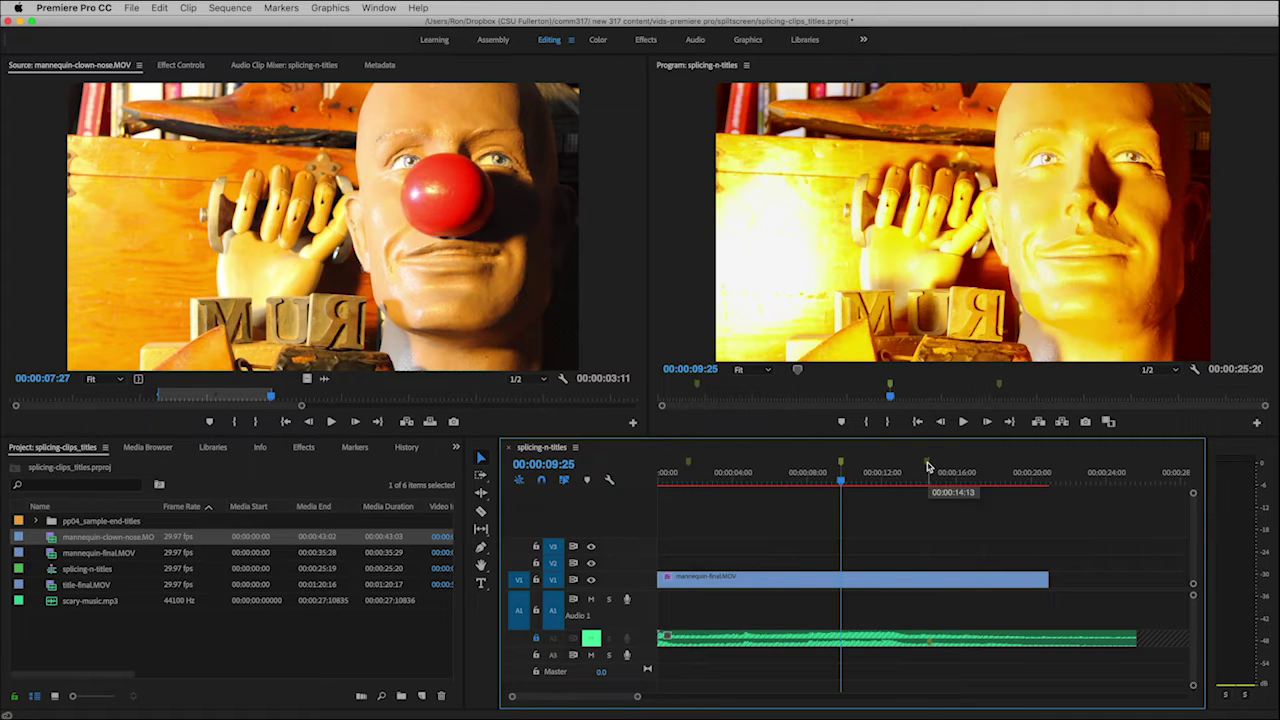
pyautogui.click(928, 467)
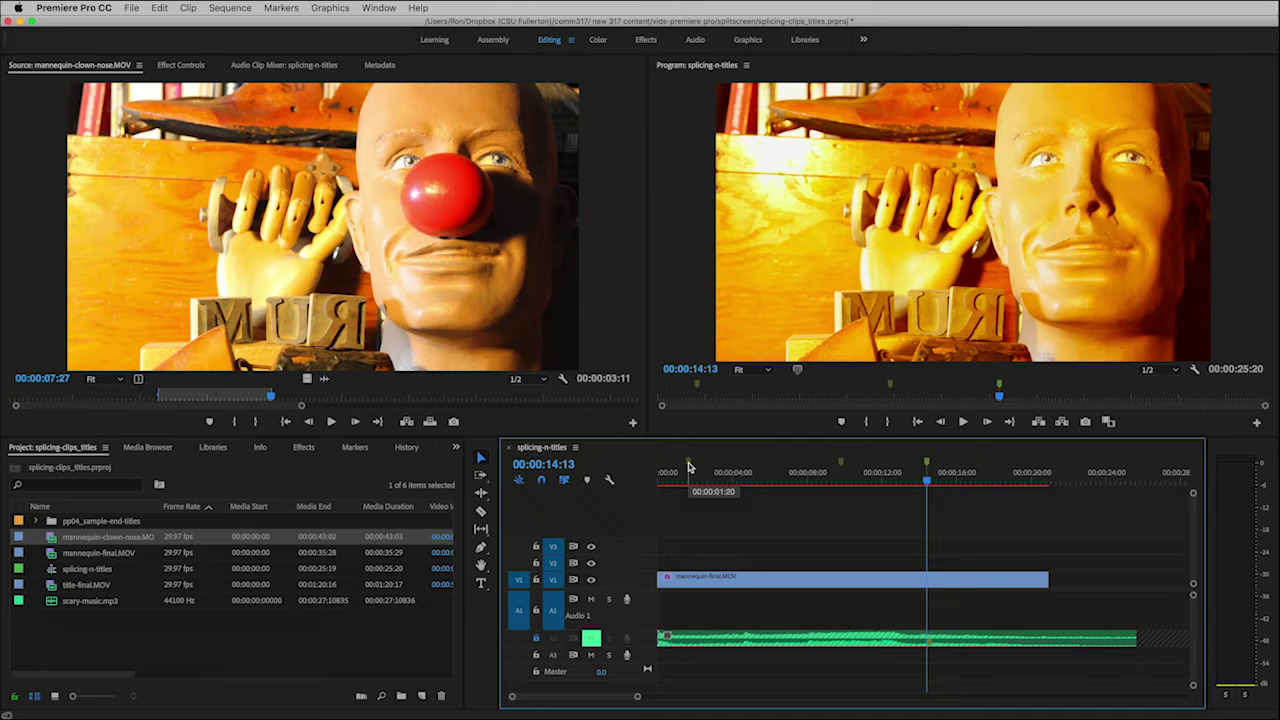
pyautogui.click(689, 467)
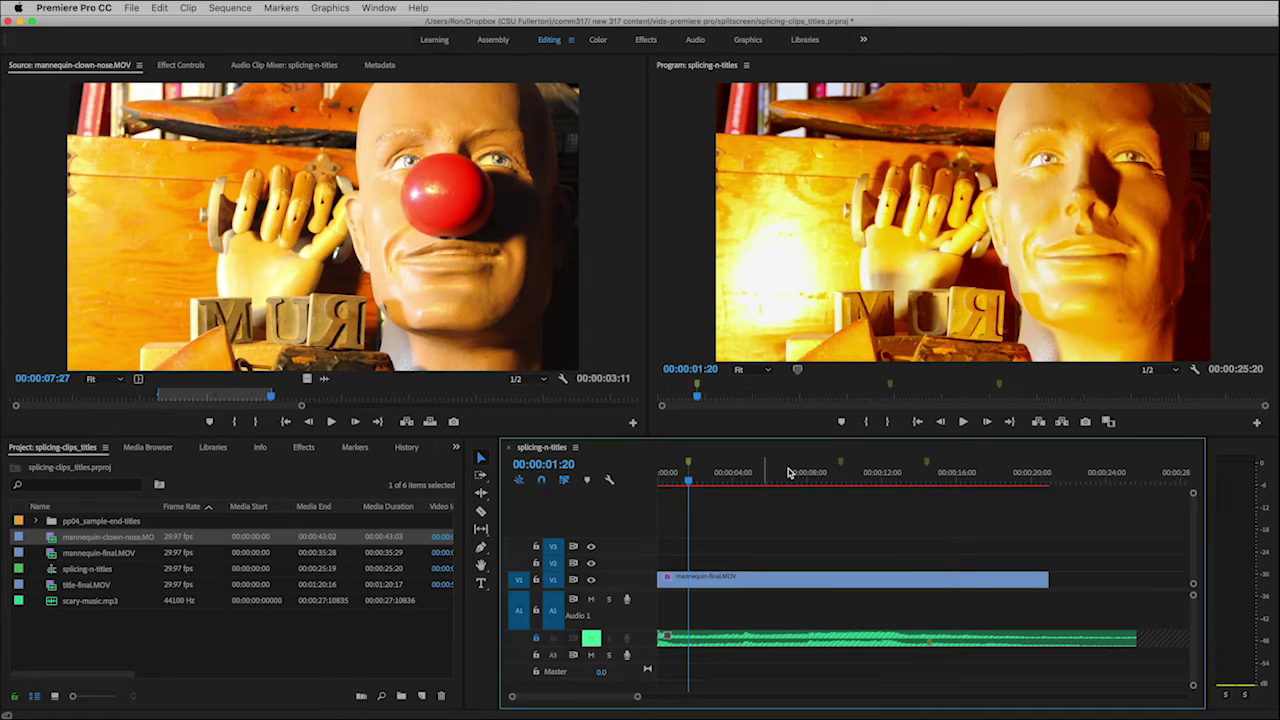
pyautogui.click(761, 480)
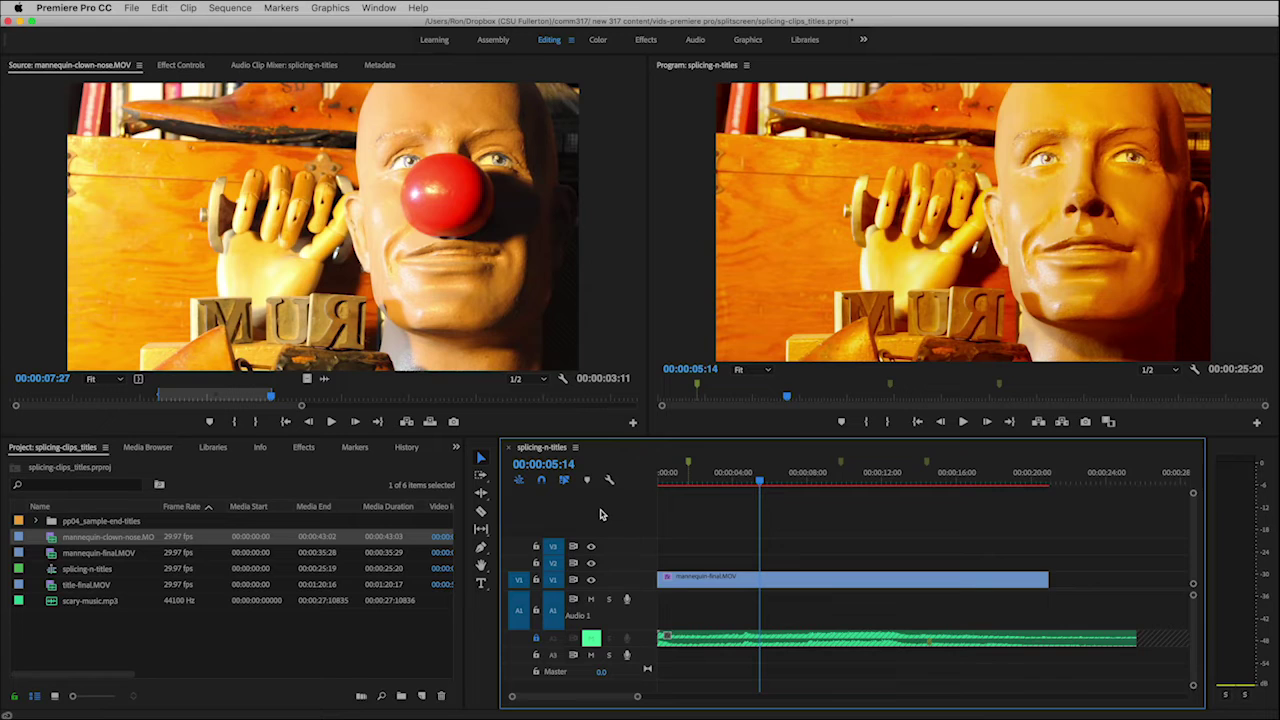
pyautogui.press('m')
pyautogui.click(688, 464)
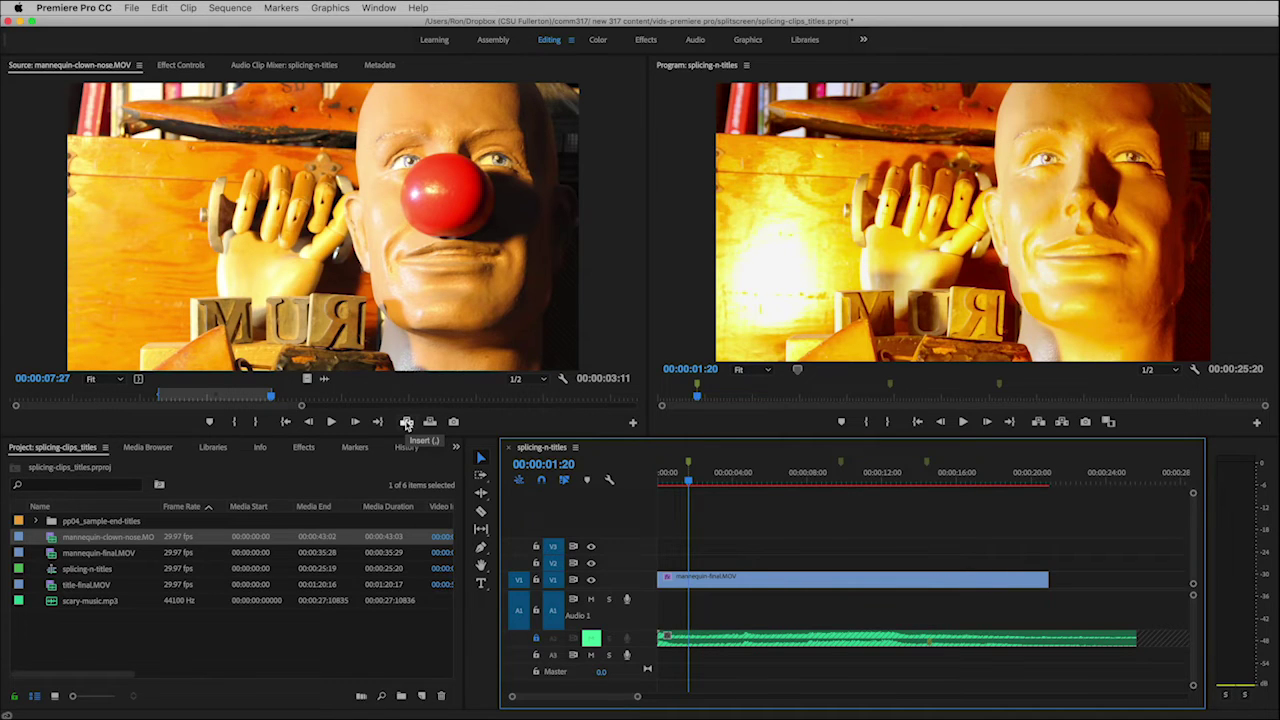
pyautogui.click(406, 422)
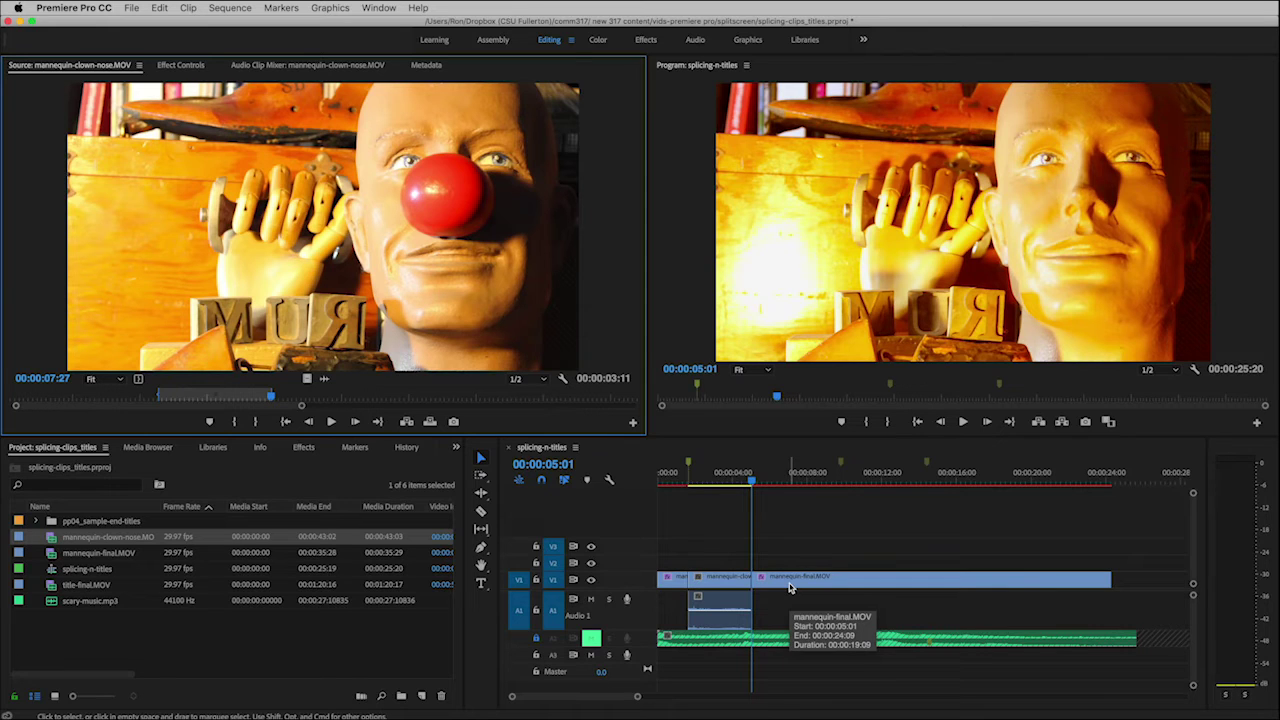
pyautogui.press('super+z')
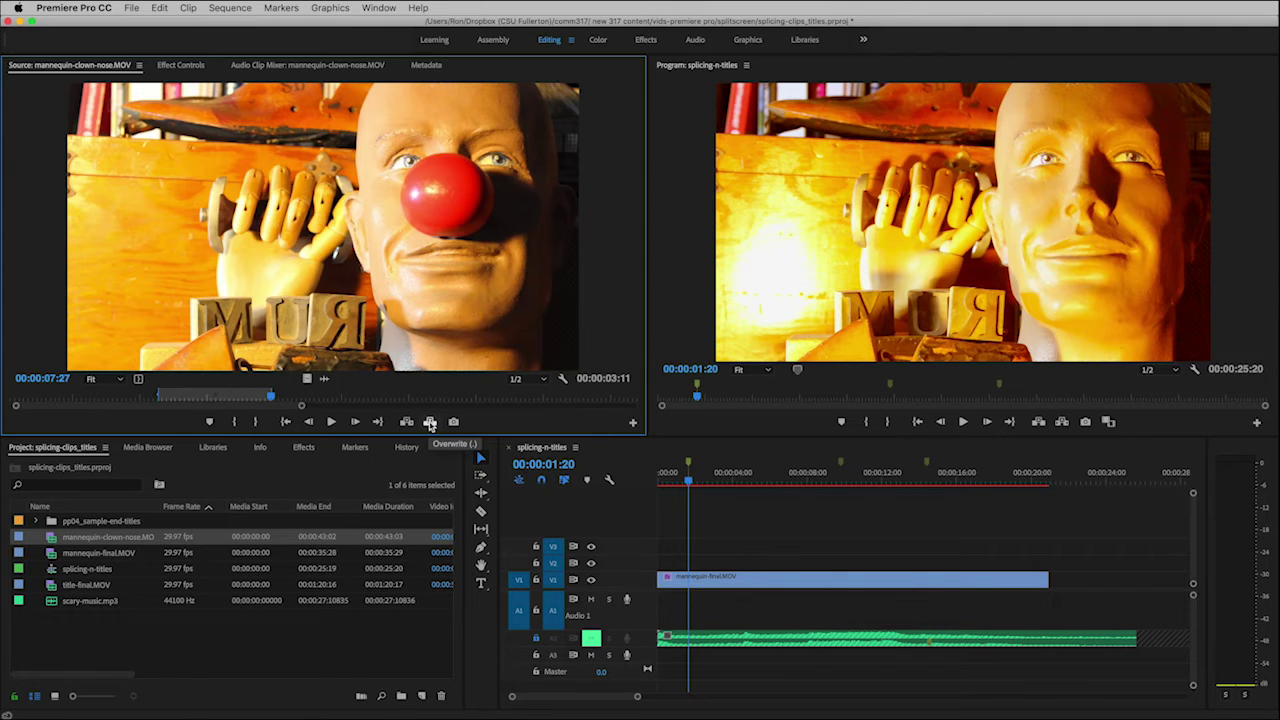
# Step: Overwrite the clown-nose range at 00:00:01:20 and review the splice at 00:00:03:14
pyautogui.click(429, 422)
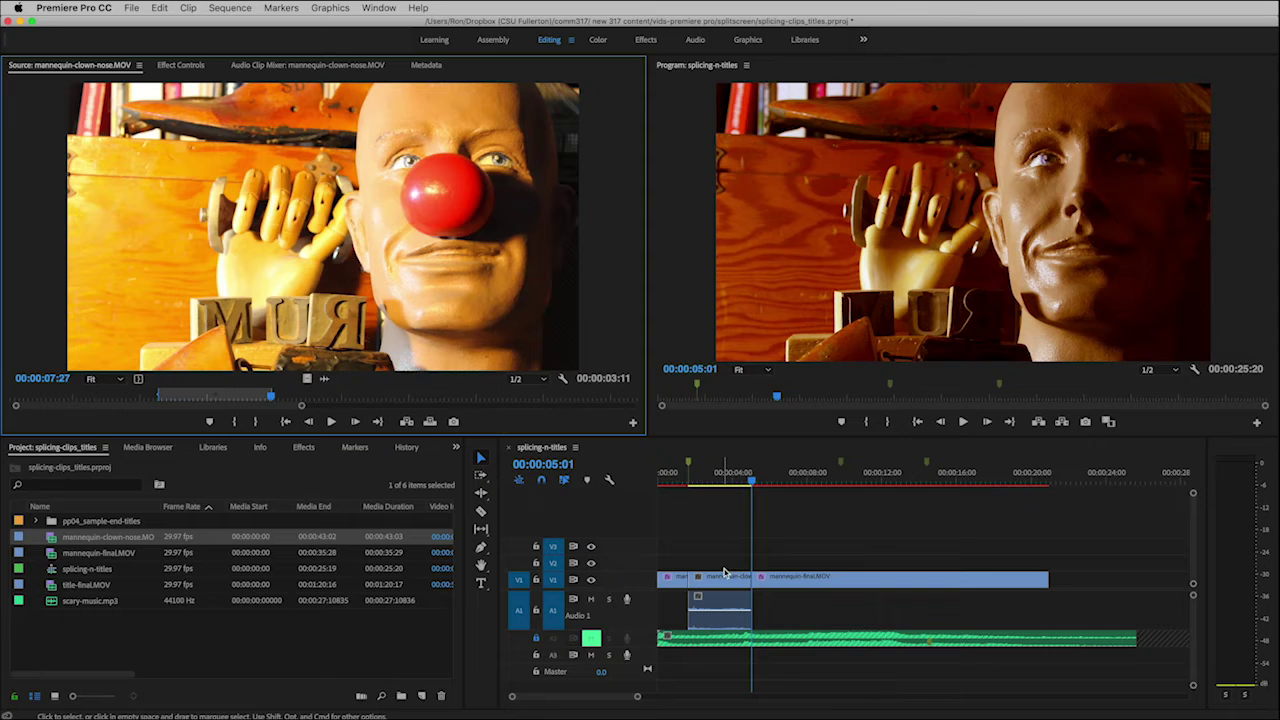
pyautogui.click(724, 478)
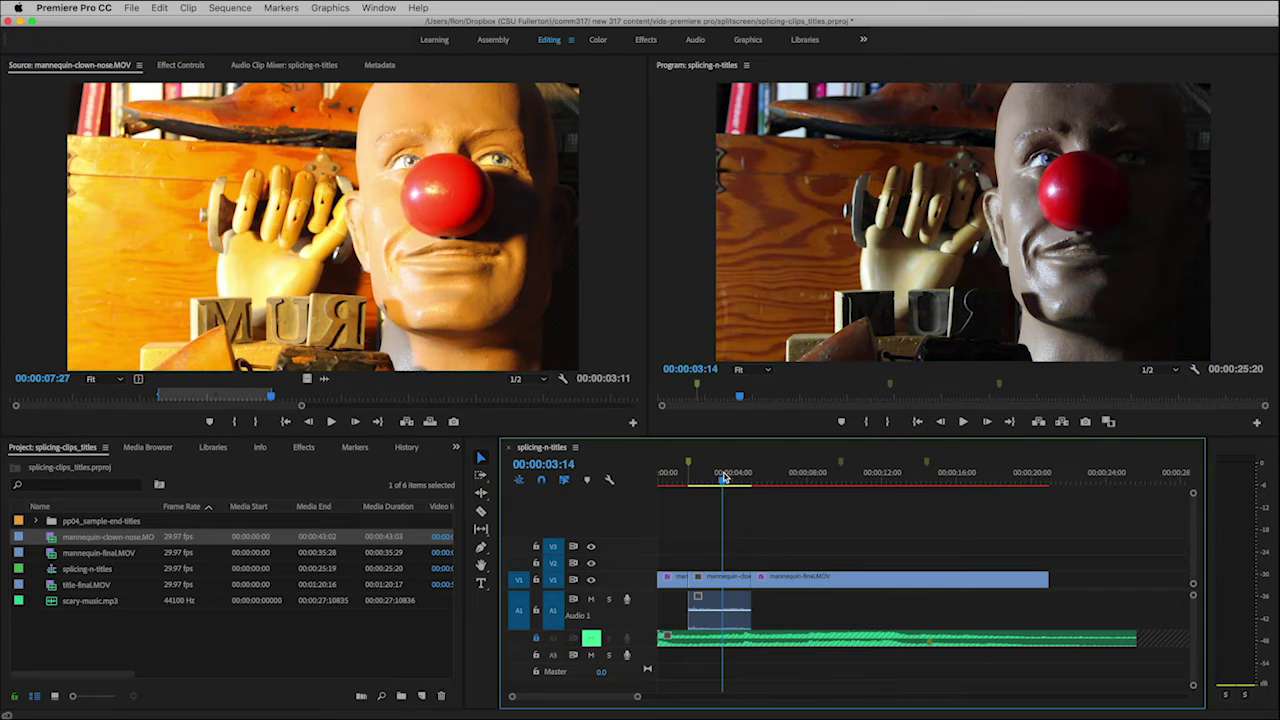
# Step: Overwrite a second clown-nose shot onto the sequence at the 00:00:09:25 marker
pyautogui.click(842, 464)
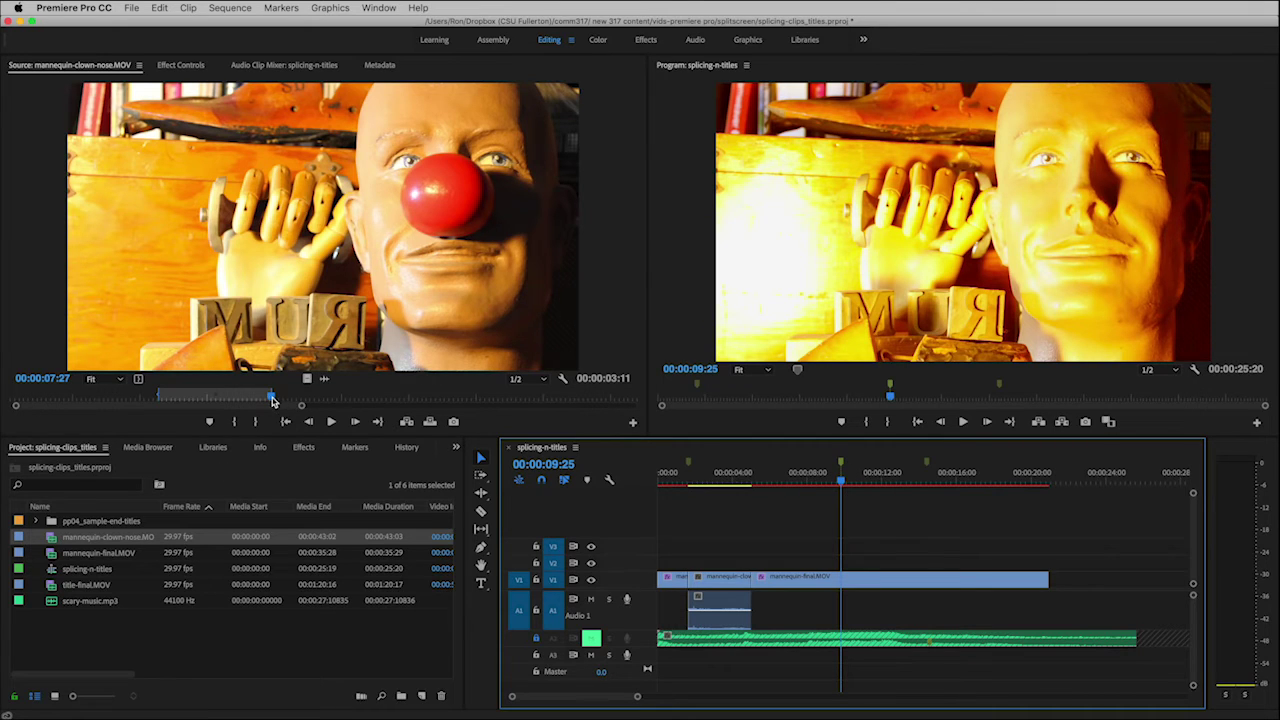
pyautogui.click(270, 397)
pyautogui.moveTo(270, 397); pyautogui.dragTo(267, 398)
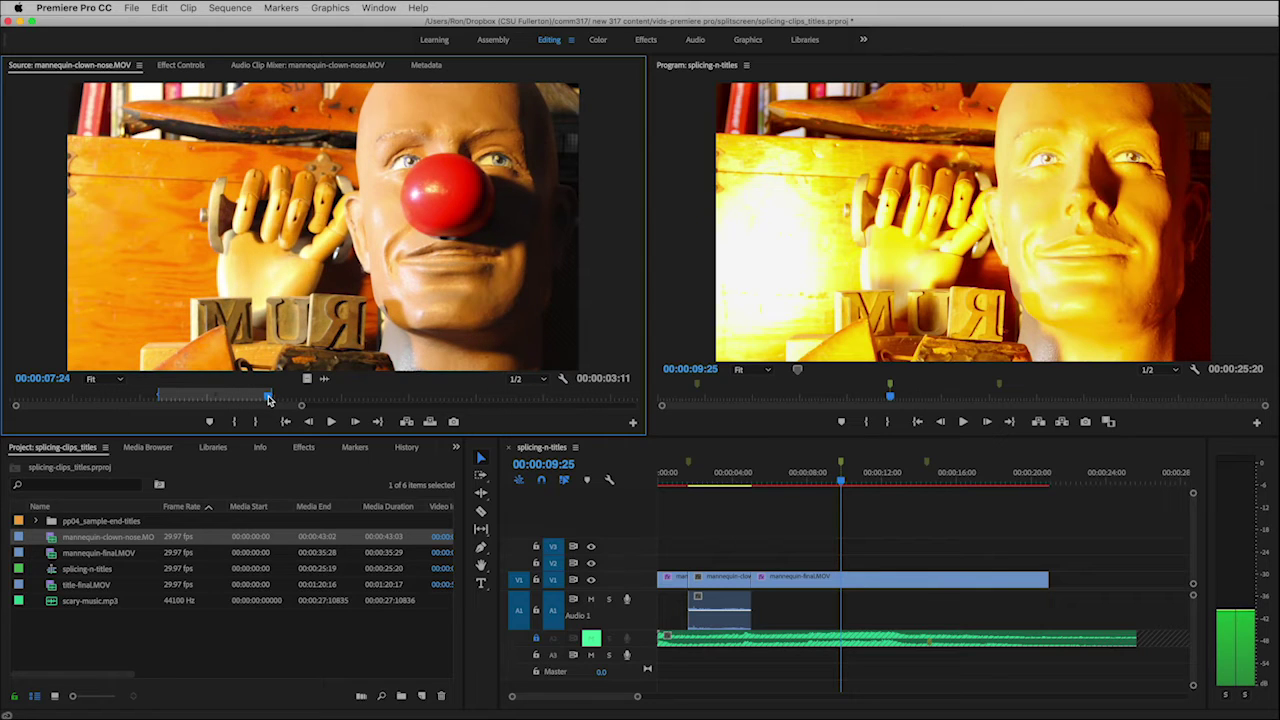
pyautogui.click(430, 422)
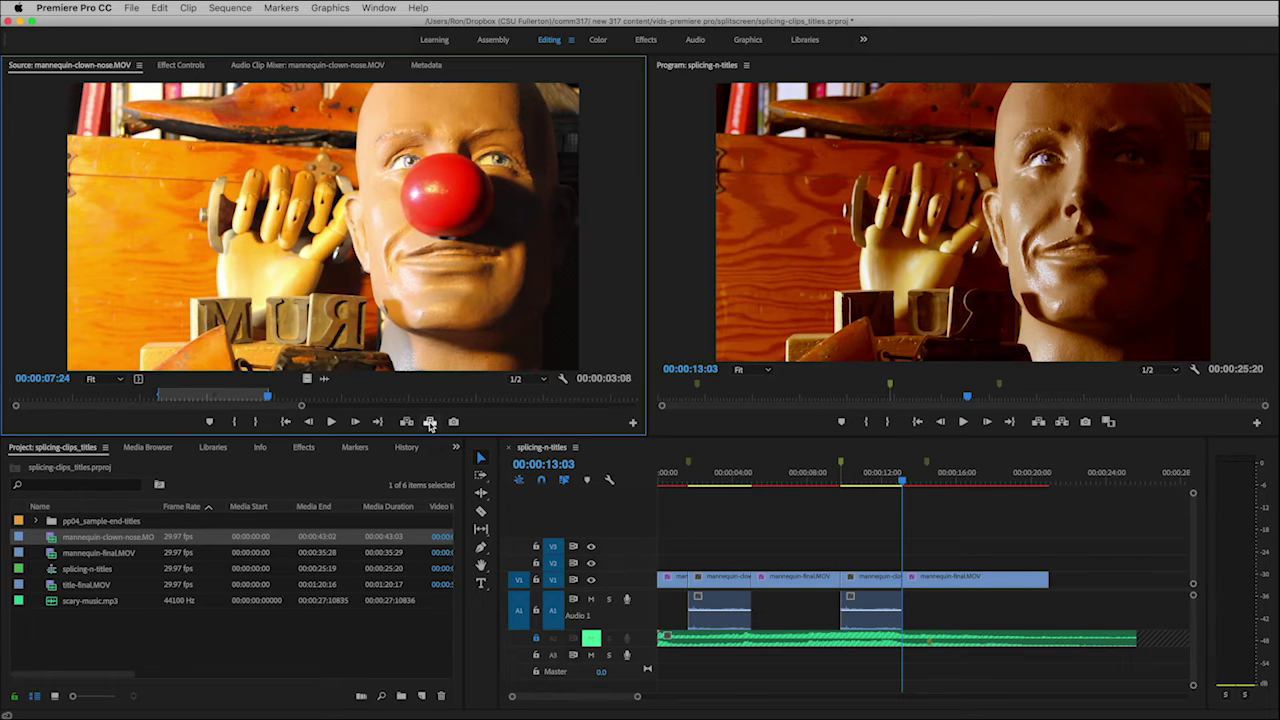
# Step: At the 00:00:14:13 marker, set a later Out point on the clown-nose source clip
pyautogui.click(927, 468)
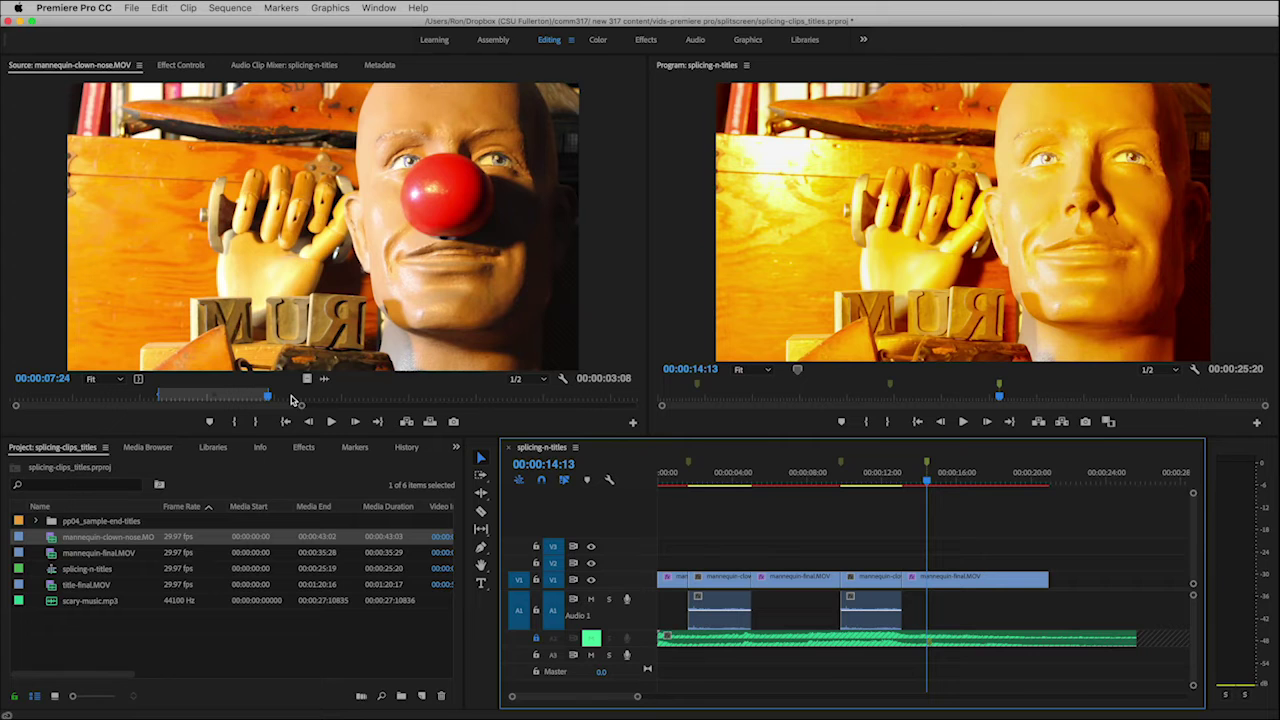
pyautogui.click(286, 398)
pyautogui.moveTo(286, 398); pyautogui.dragTo(313, 402)
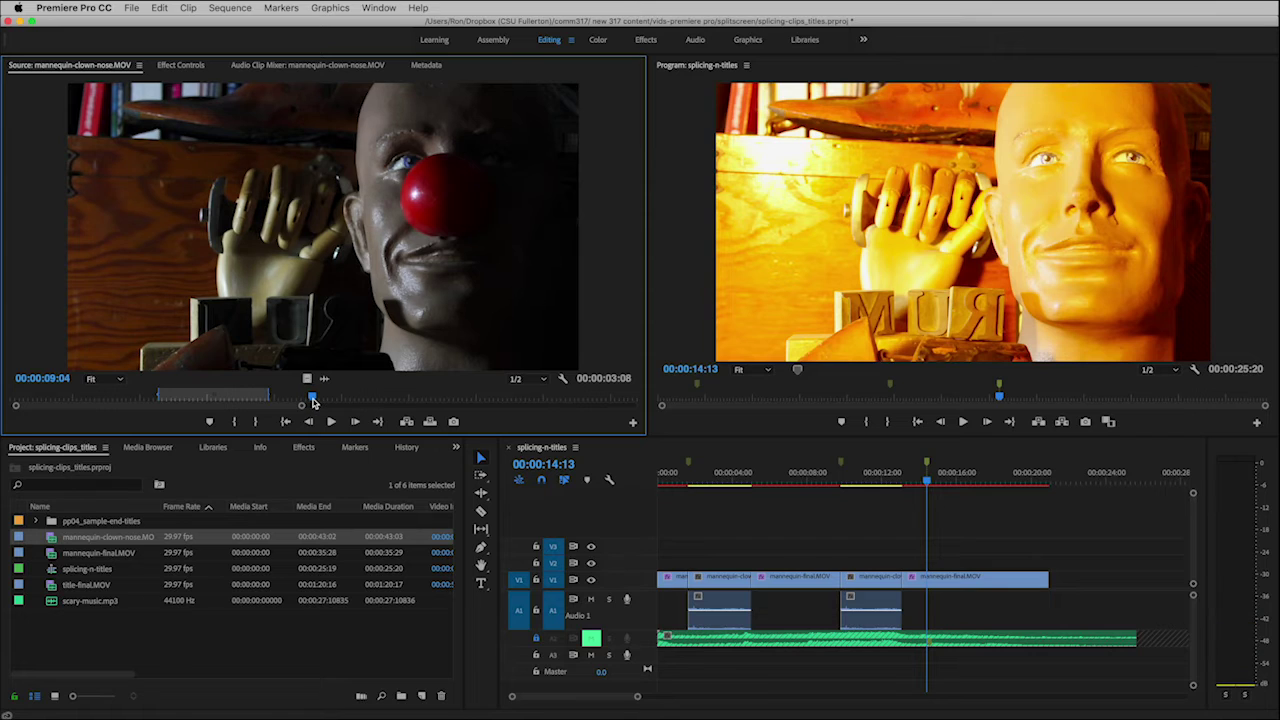
pyautogui.press('o')
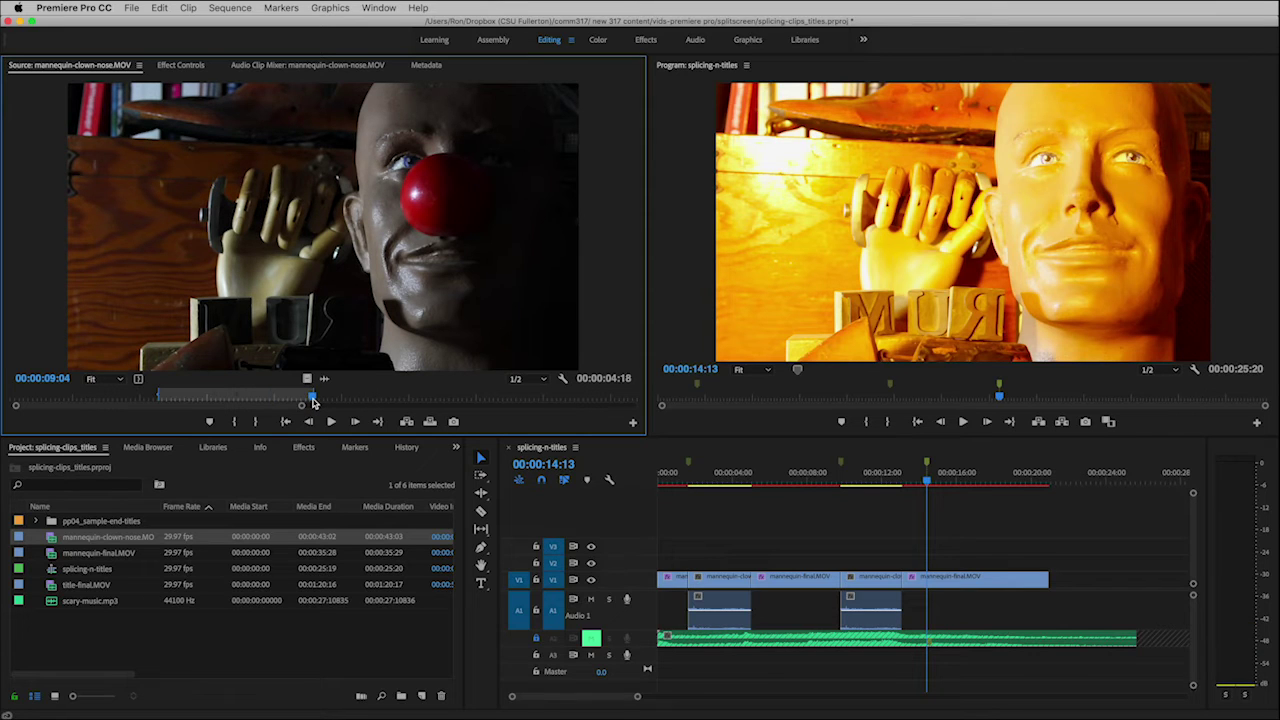
# Step: Overwrite a third clown-nose shot at 00:00:14:13, then show the following mannequin piece's effect settings
pyautogui.click(430, 422)
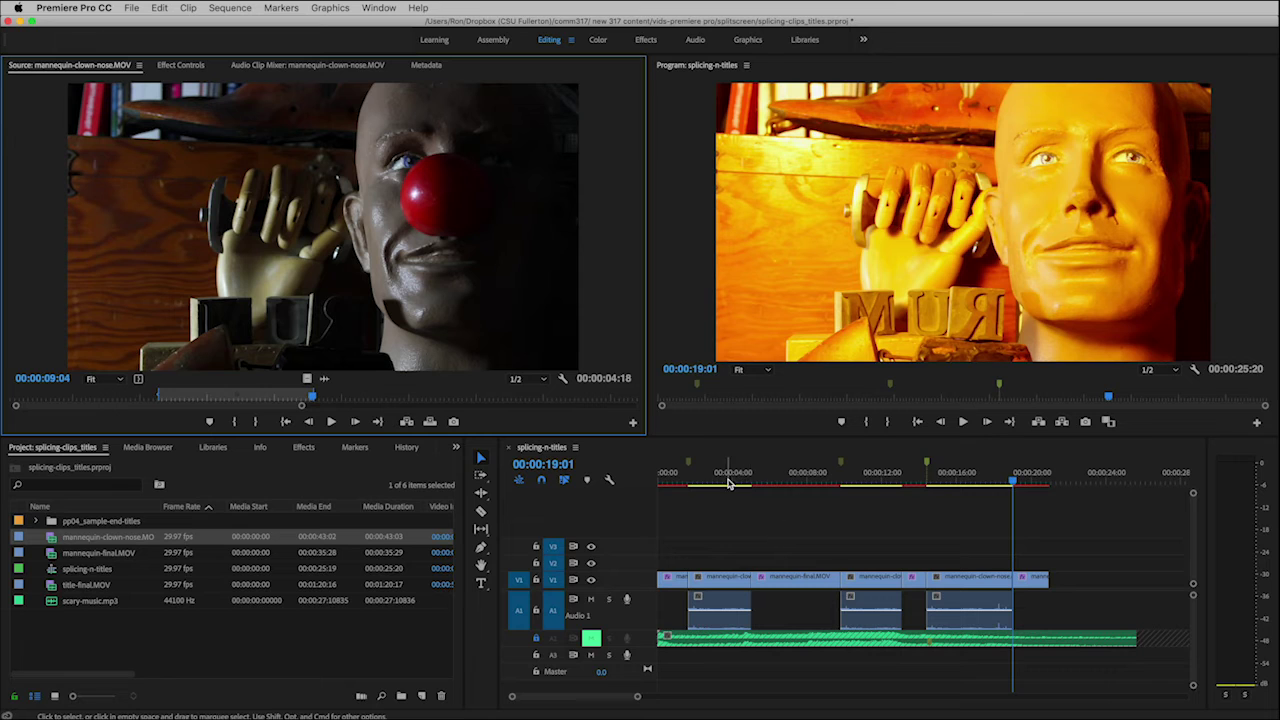
pyautogui.click(944, 484)
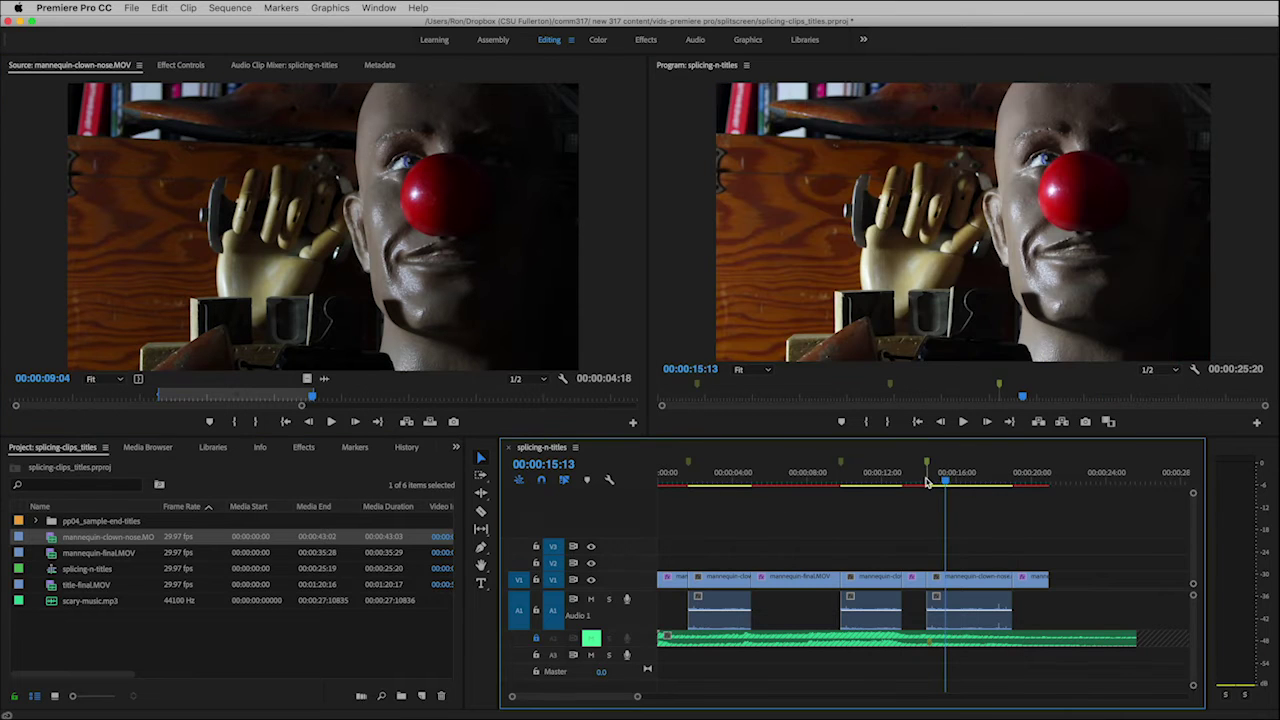
pyautogui.click(917, 484)
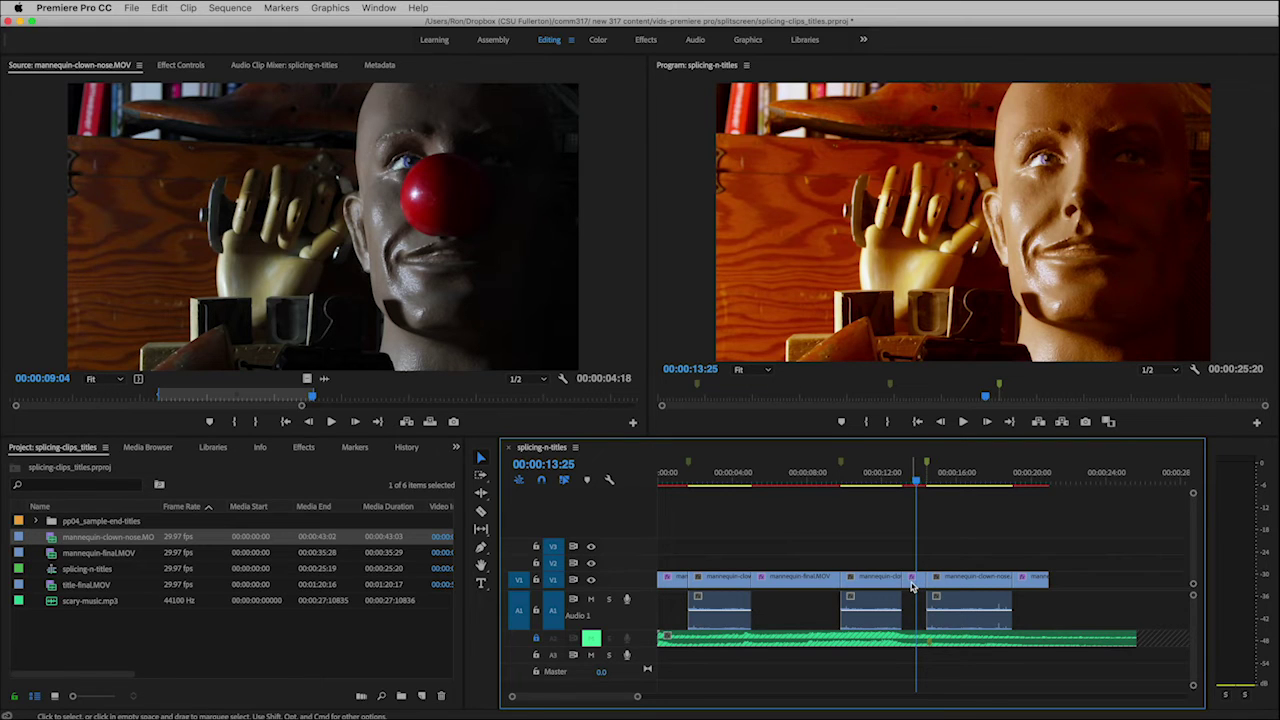
pyautogui.click(911, 580)
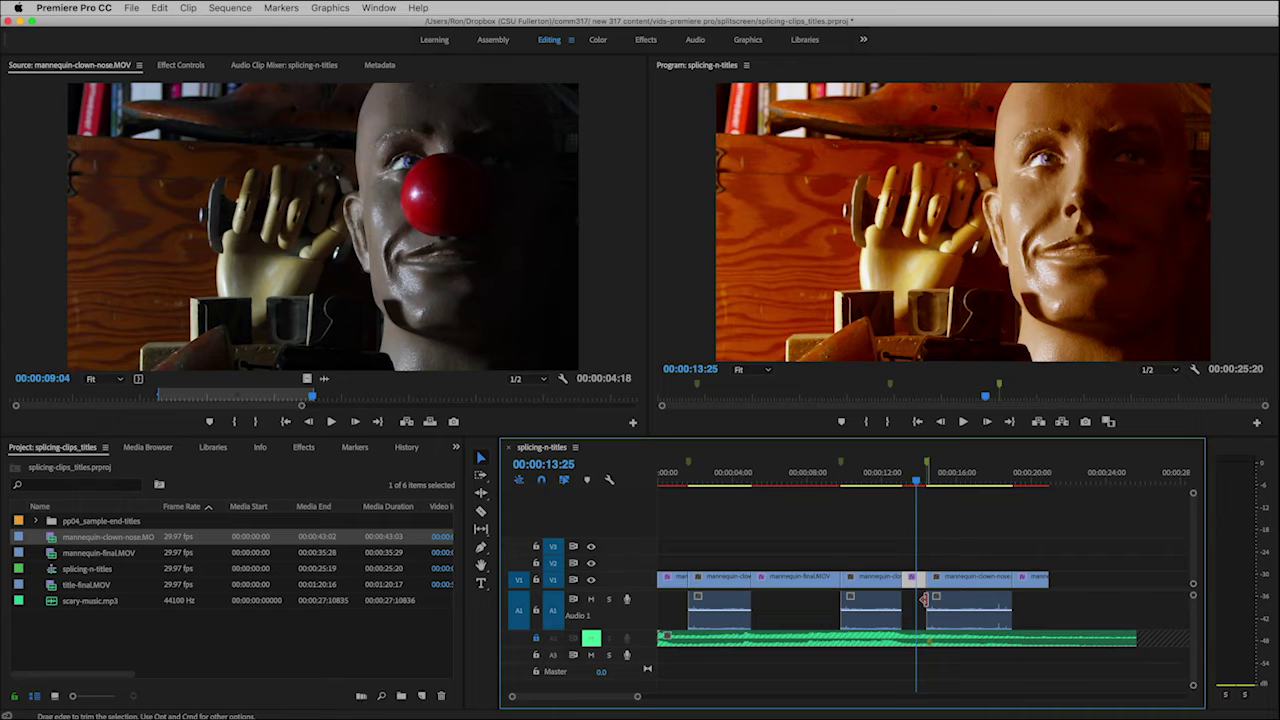
pyautogui.click(181, 65)
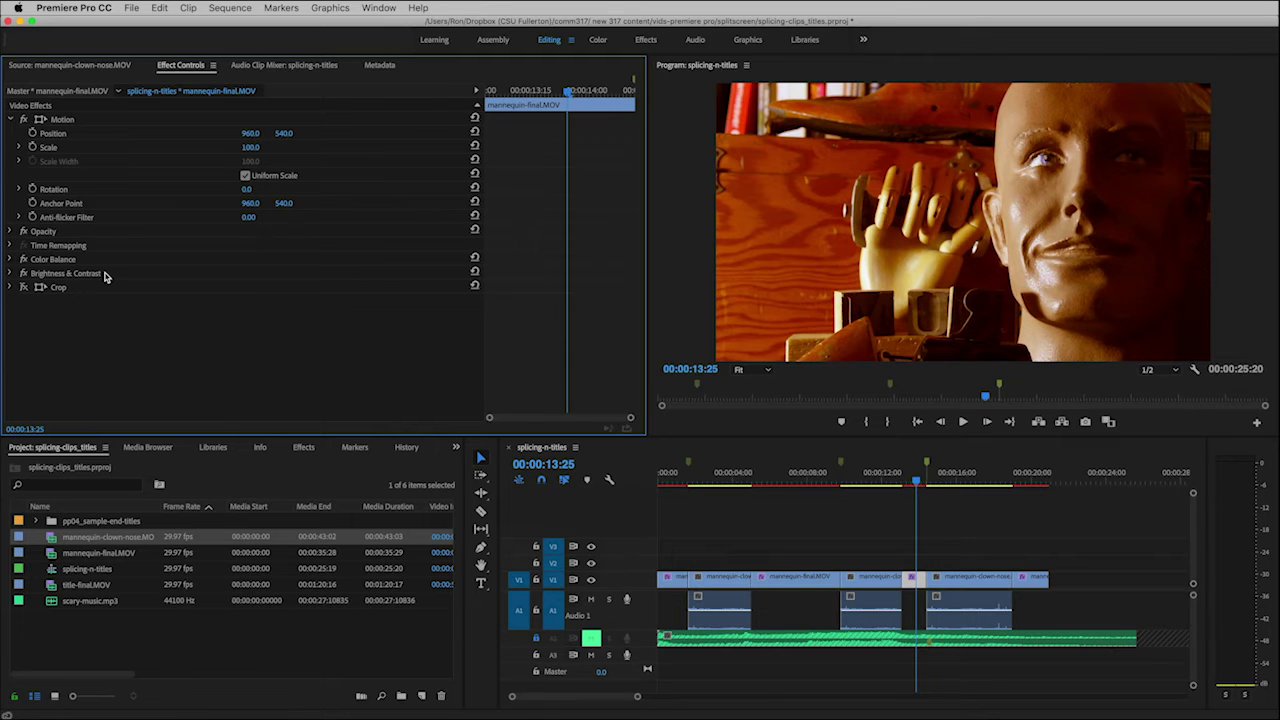
# Step: Copy the colour-corrected mannequin-final clip on V1
pyautogui.click(957, 482)
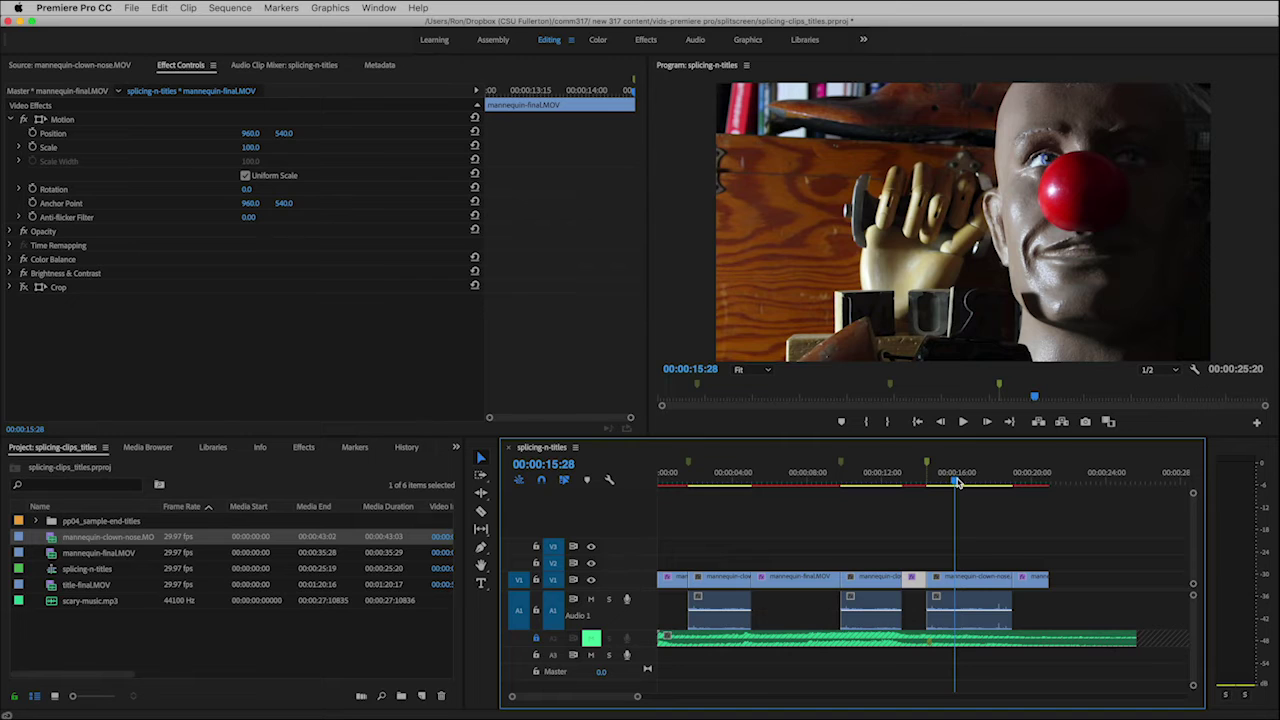
pyautogui.click(914, 482)
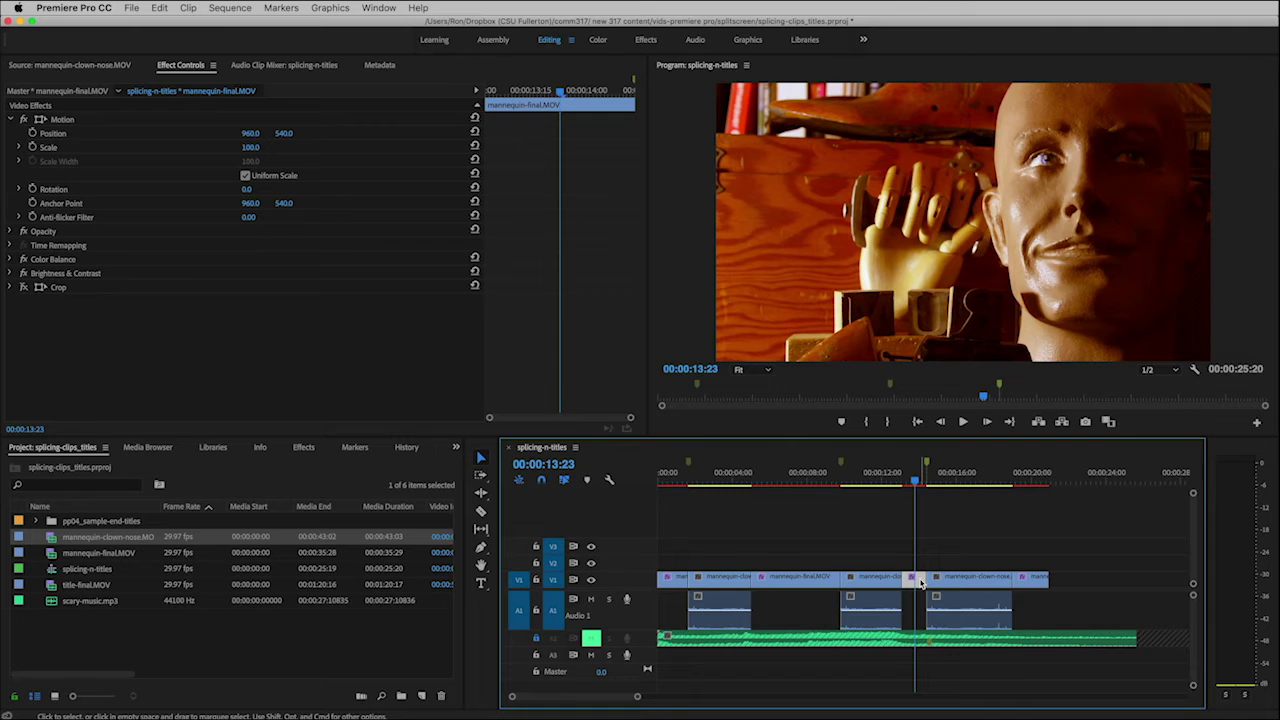
pyautogui.rightClick(921, 583)
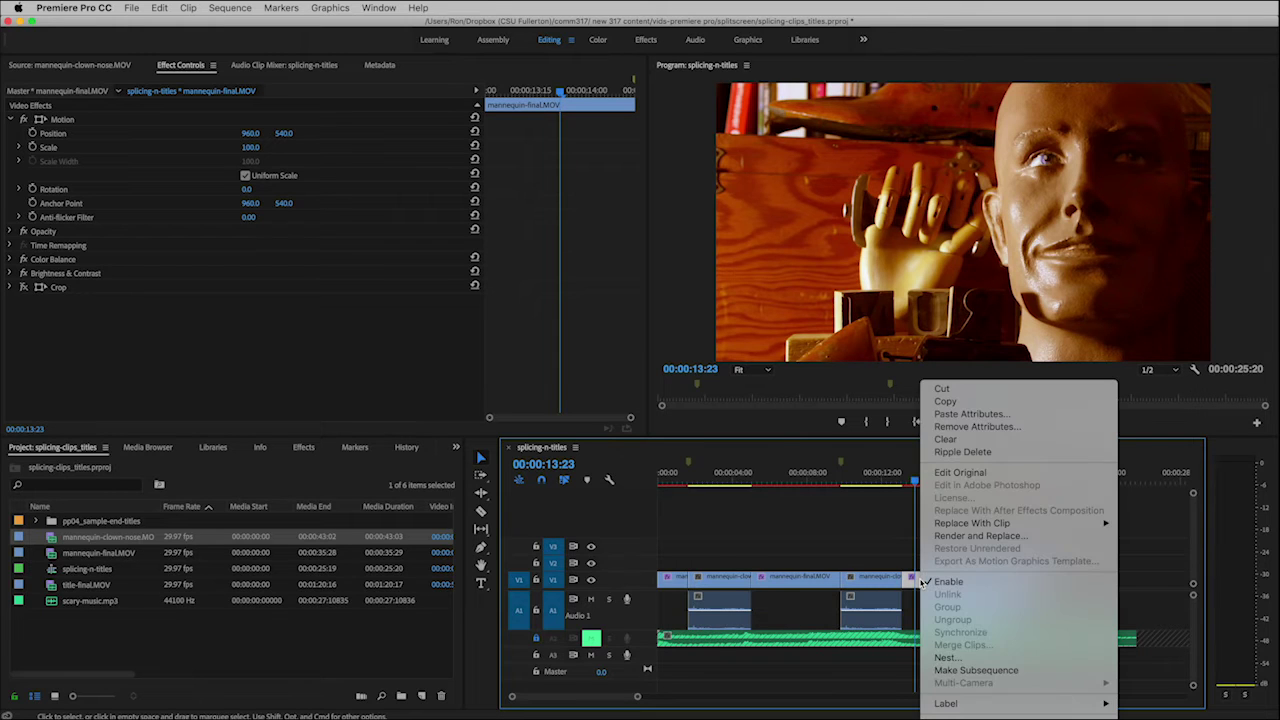
pyautogui.click(950, 402)
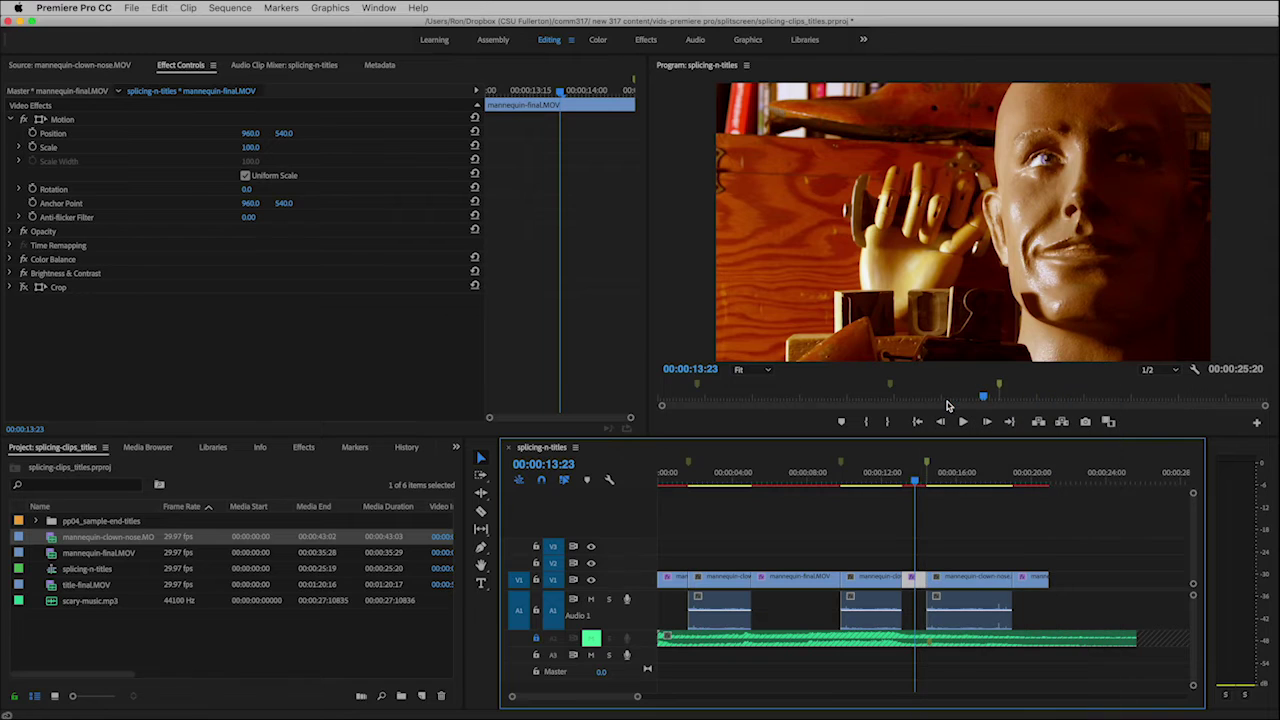
# Step: Select the clown-nose clip near 15 seconds and bring up its context menu
pyautogui.click(954, 481)
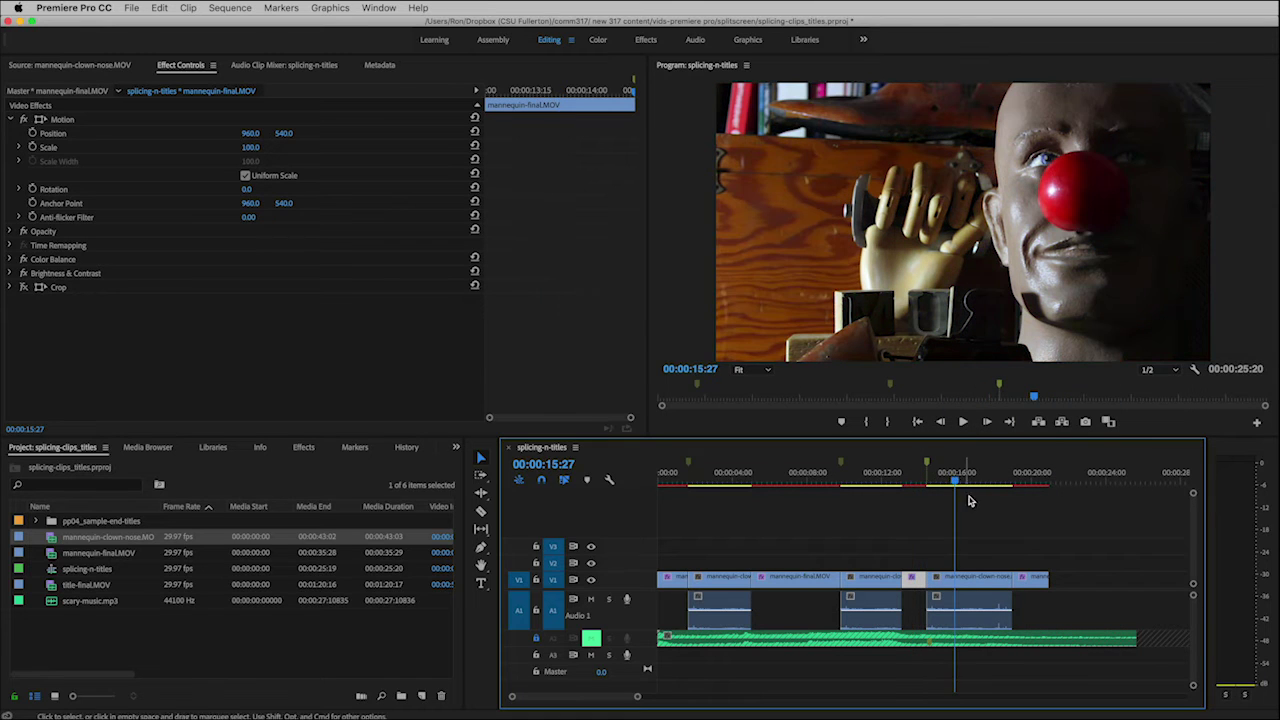
pyautogui.click(969, 580)
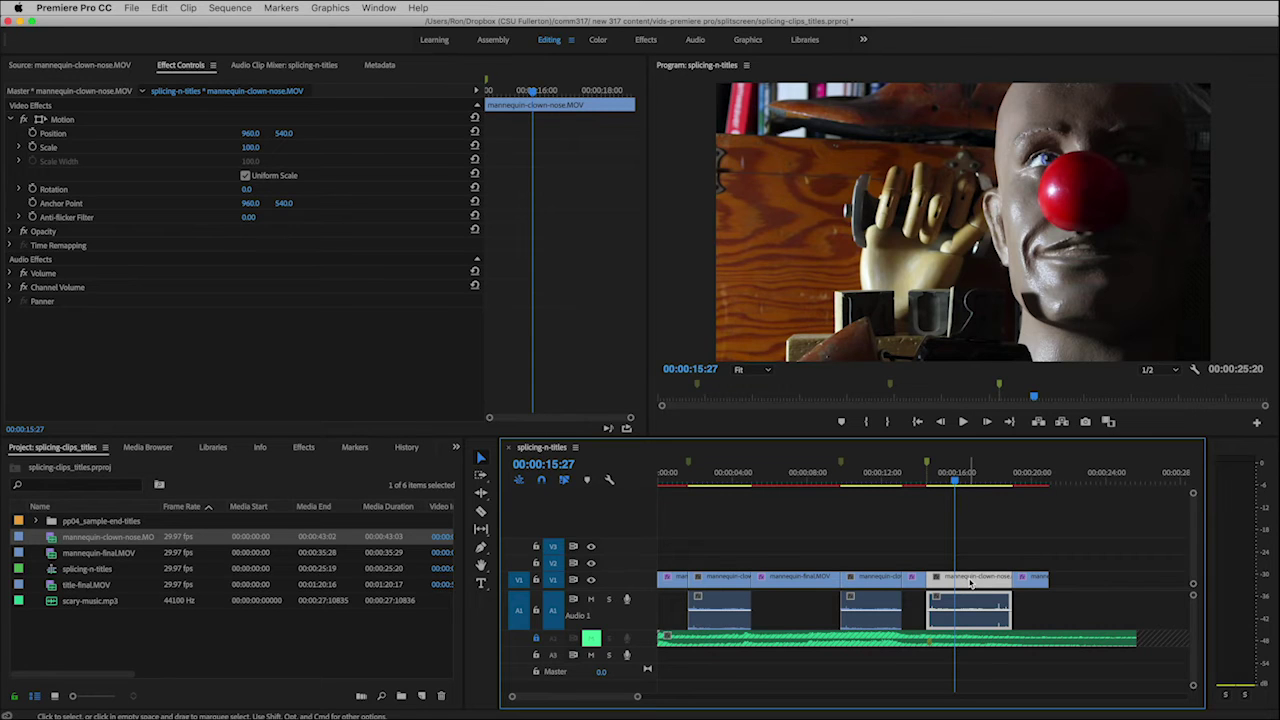
pyautogui.rightClick(969, 583)
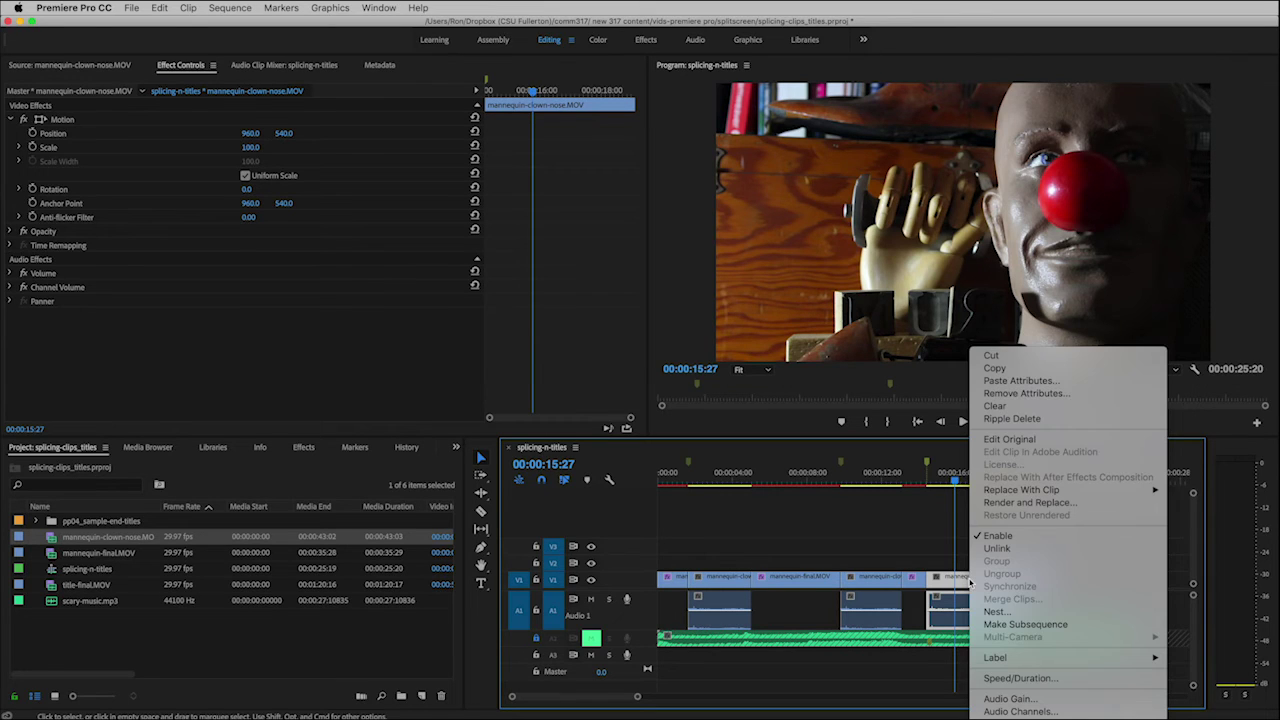
# Step: Paste the Color Balance and Brightness & Contrast attributes onto the clown-nose clip near 15 seconds
pyautogui.click(1020, 382)
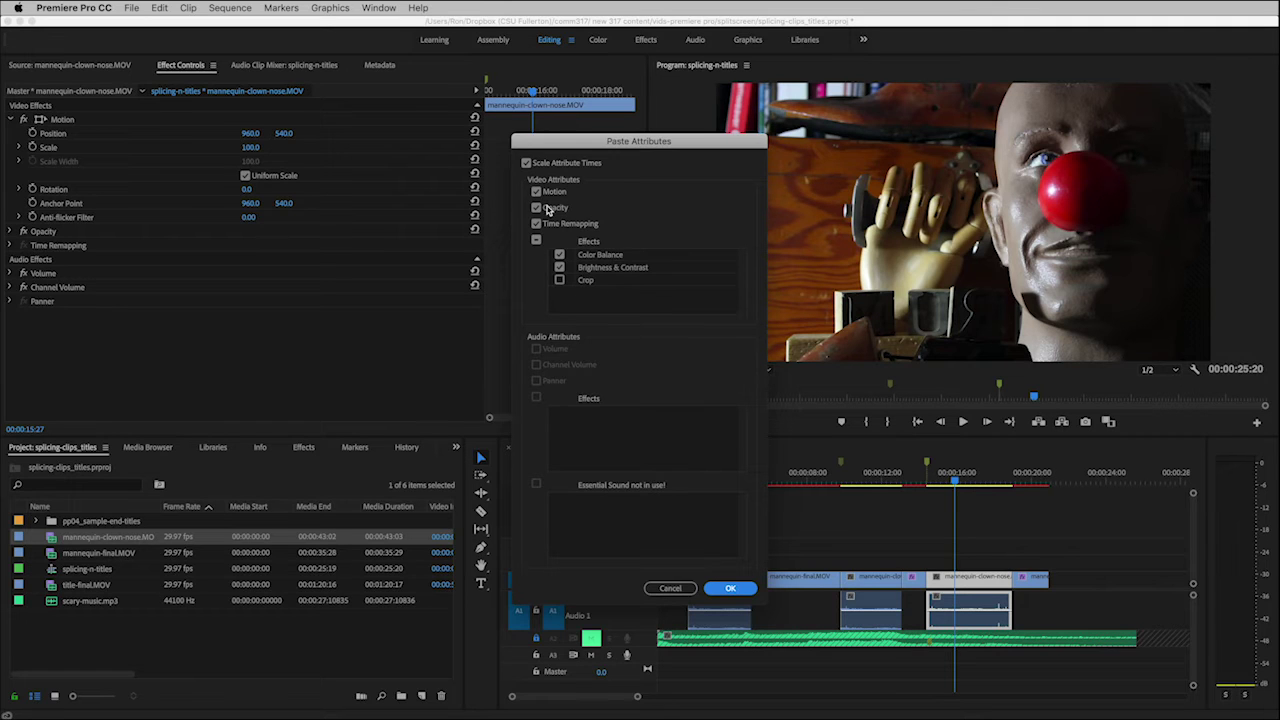
pyautogui.click(730, 588)
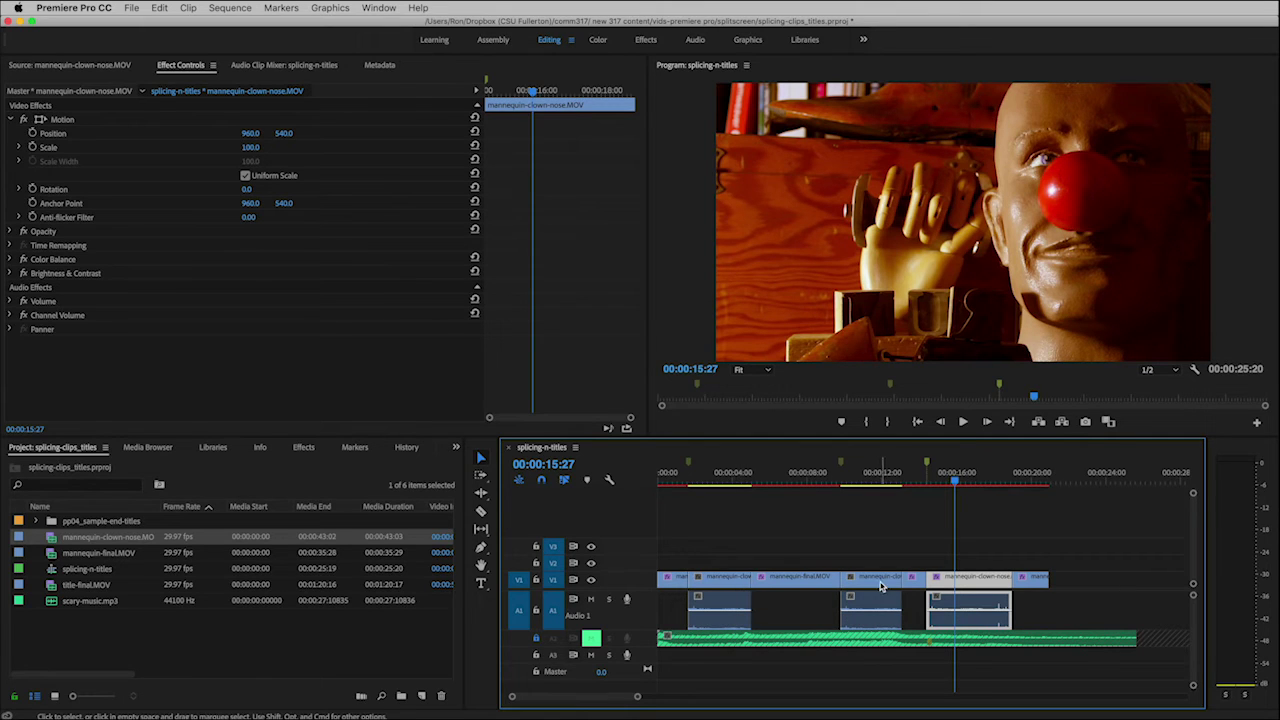
pyautogui.click(880, 590)
# Step: Select the first and second clown-nose clips together for pasting
pyautogui.click(732, 586)
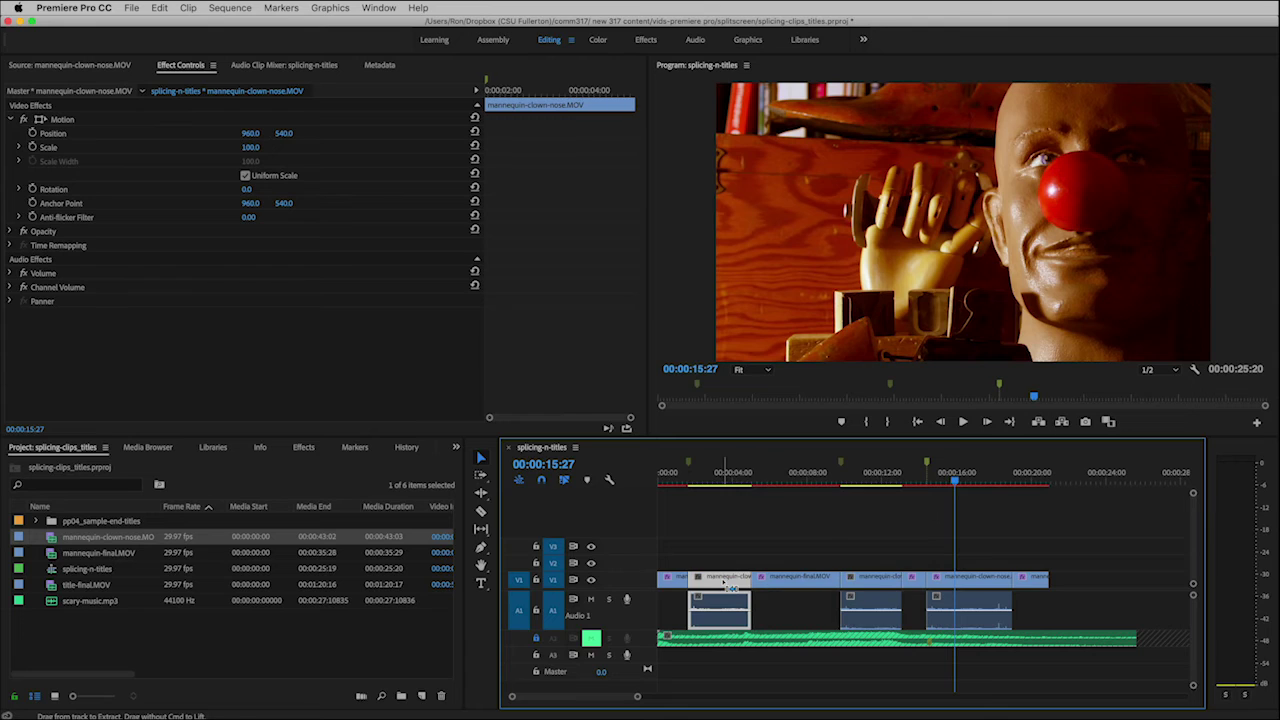
pyautogui.keyDown('shift'); pyautogui.click(877, 587); pyautogui.keyUp('shift')
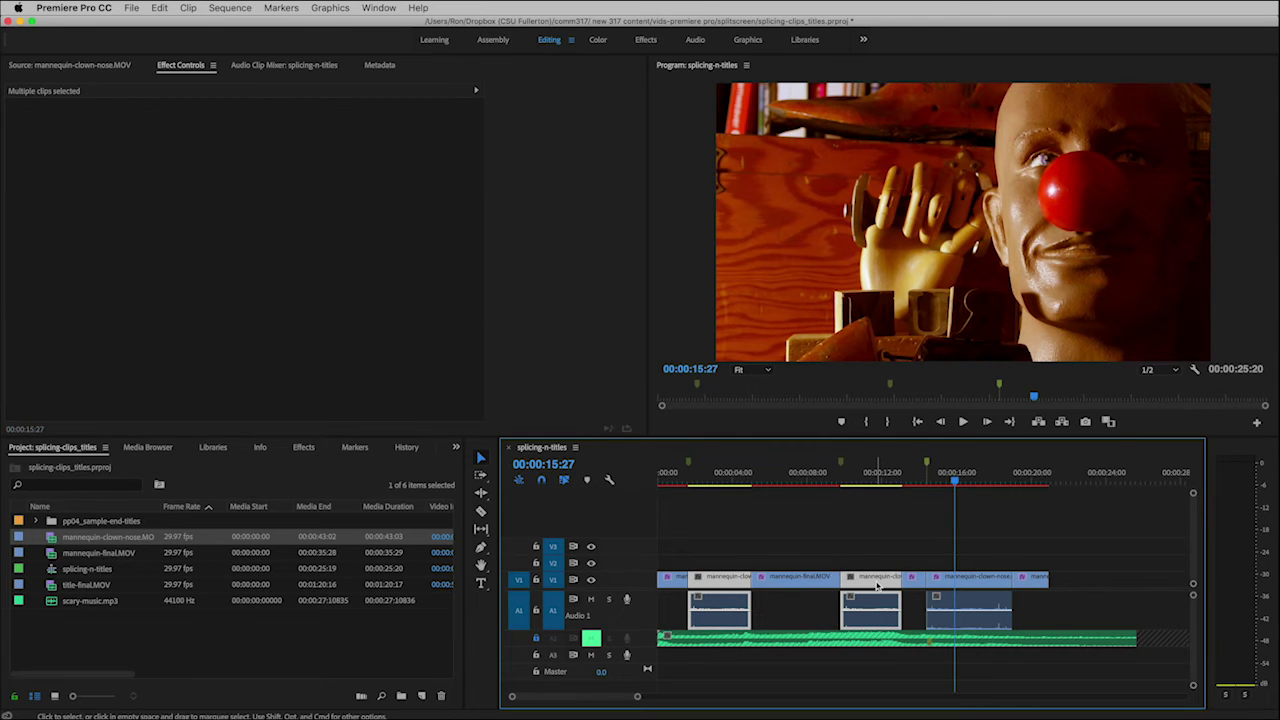
pyautogui.rightClick(877, 585)
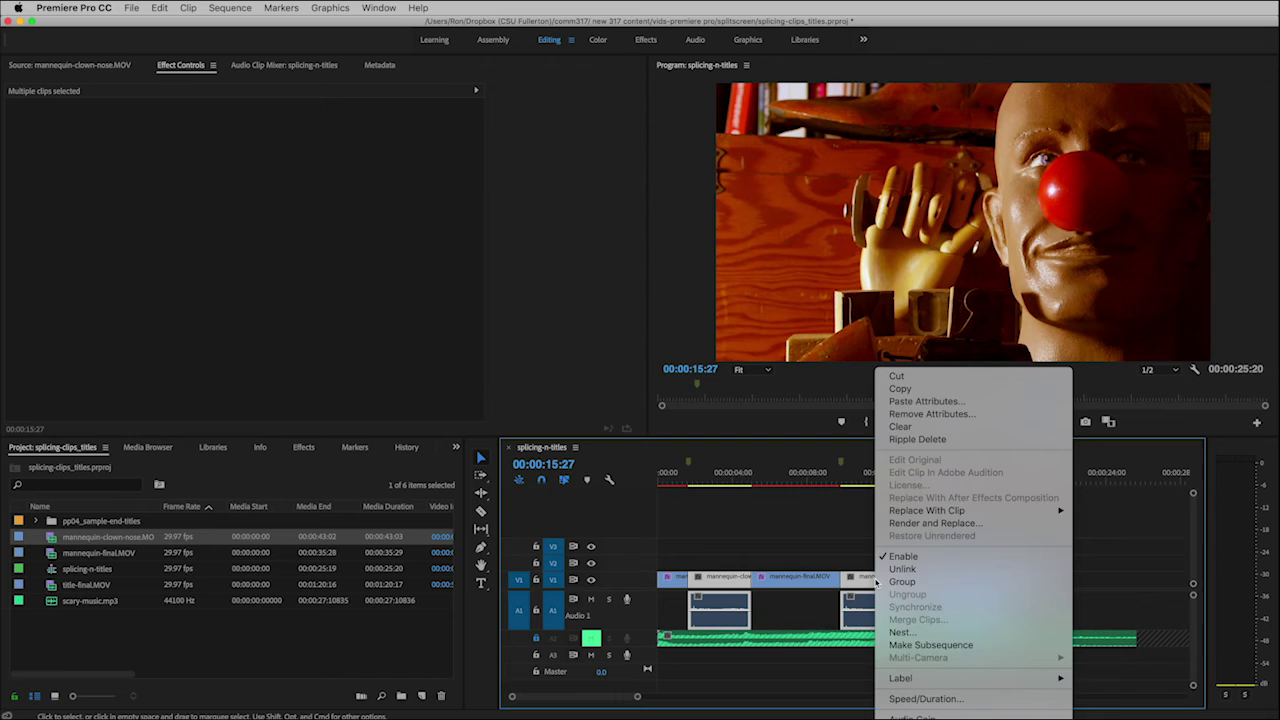
# Step: Paste the colour correction onto both earlier clown-nose clips and check their new look
pyautogui.click(916, 402)
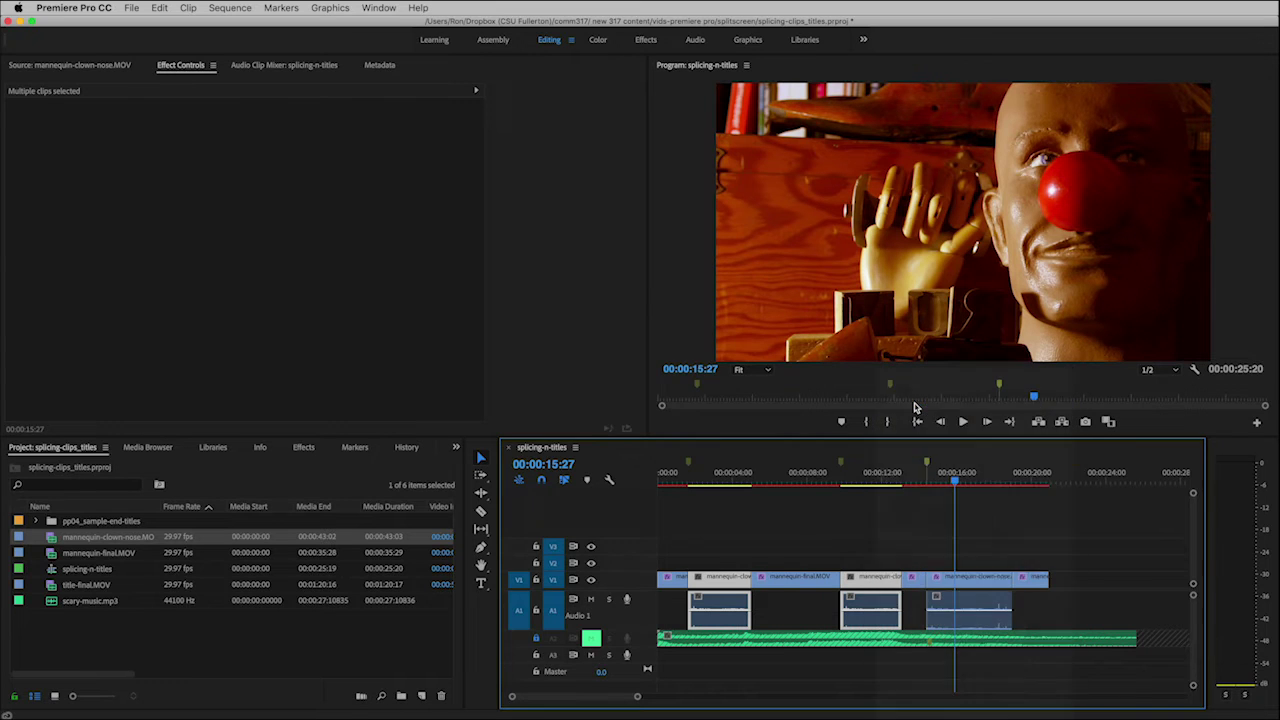
pyautogui.click(748, 588)
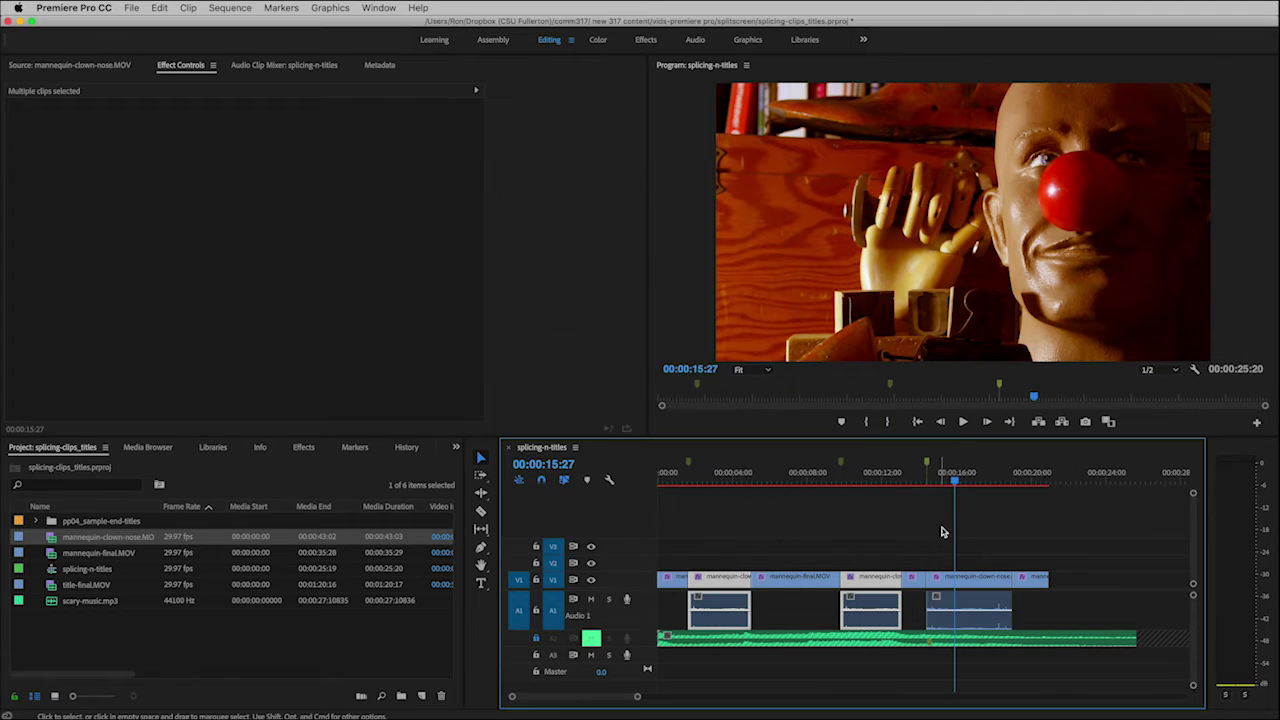
pyautogui.click(880, 480)
pyautogui.click(709, 481)
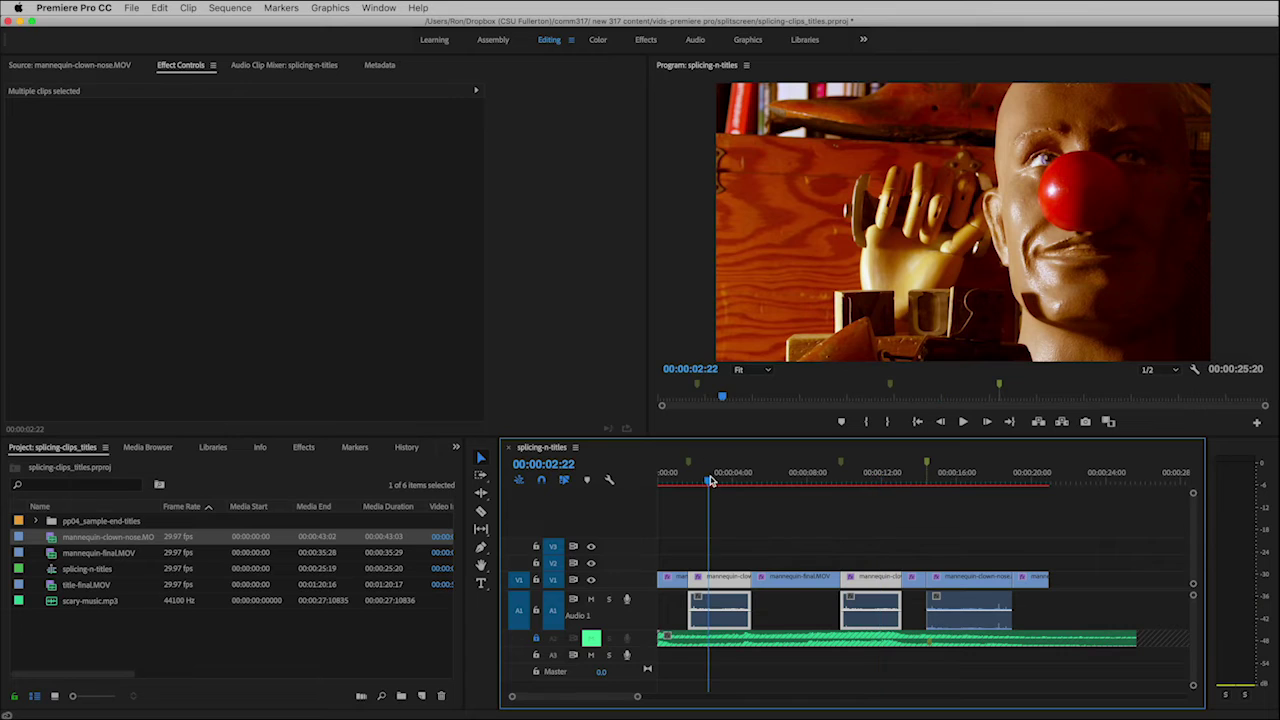
pyautogui.click(678, 481)
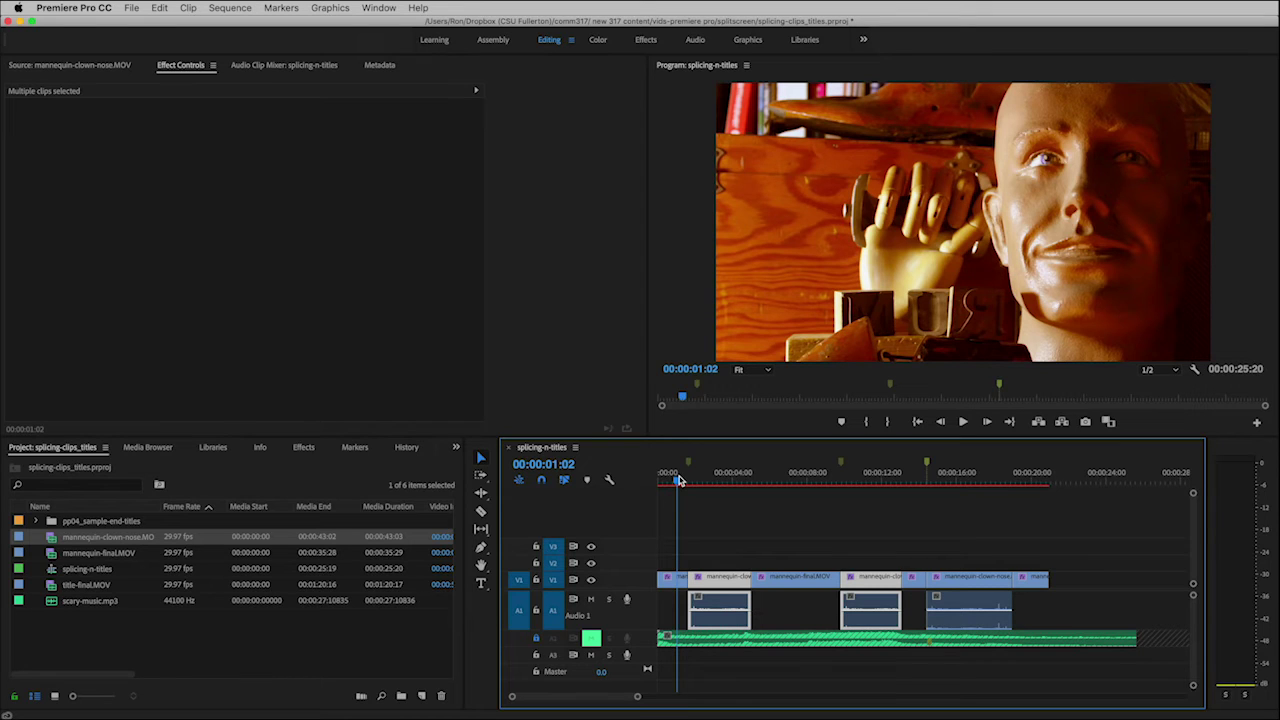
# Step: Play the sequence from 00:00:00:00, stop, and return to the start
pyautogui.press('Home')
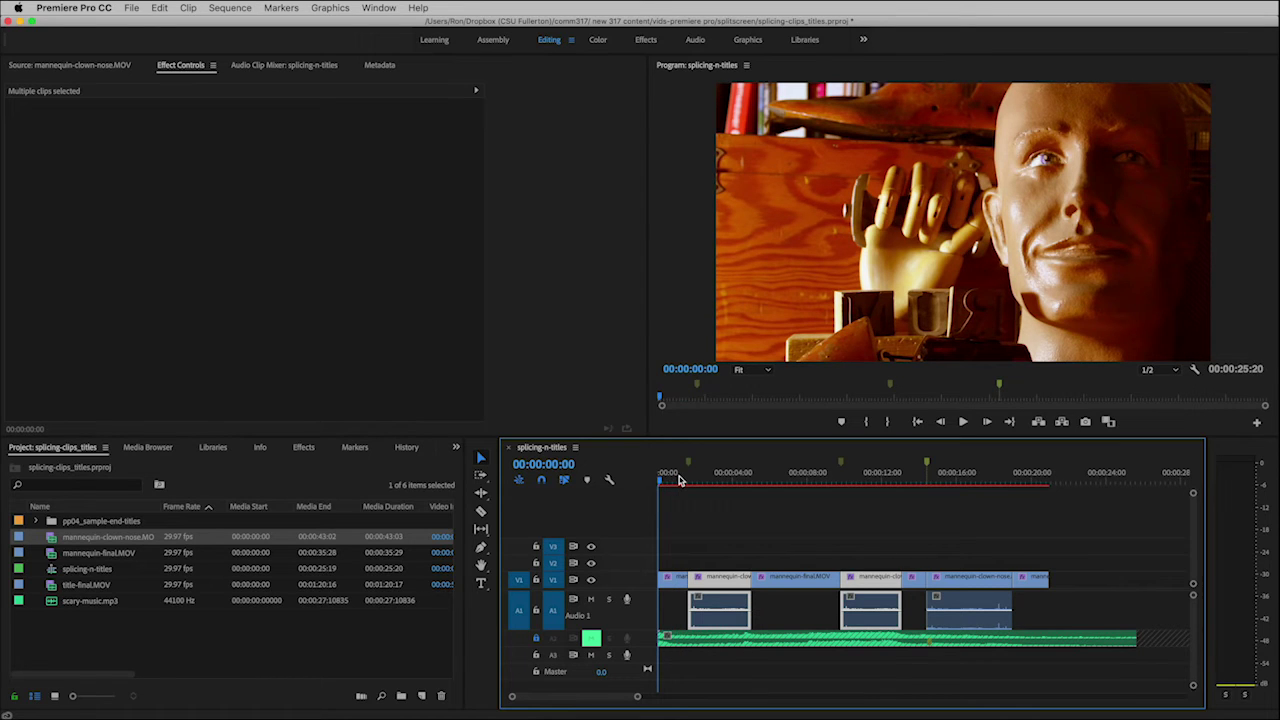
pyautogui.press('space')
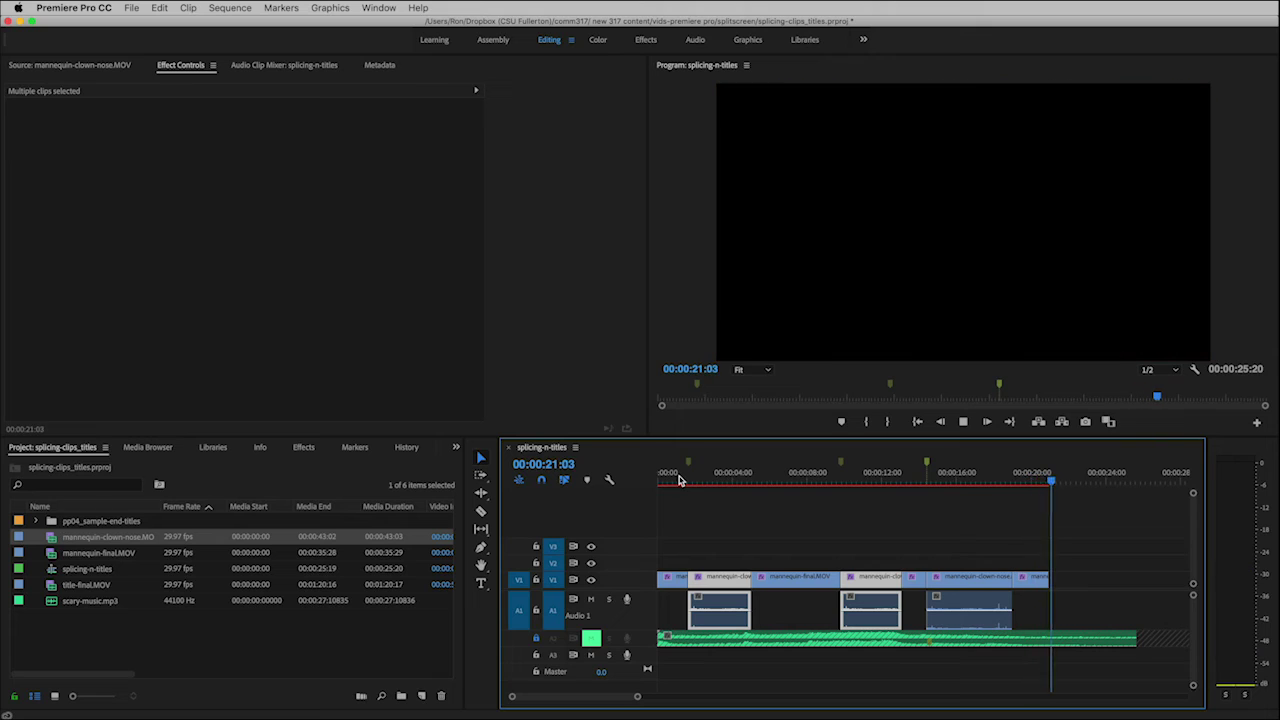
pyautogui.press('space')
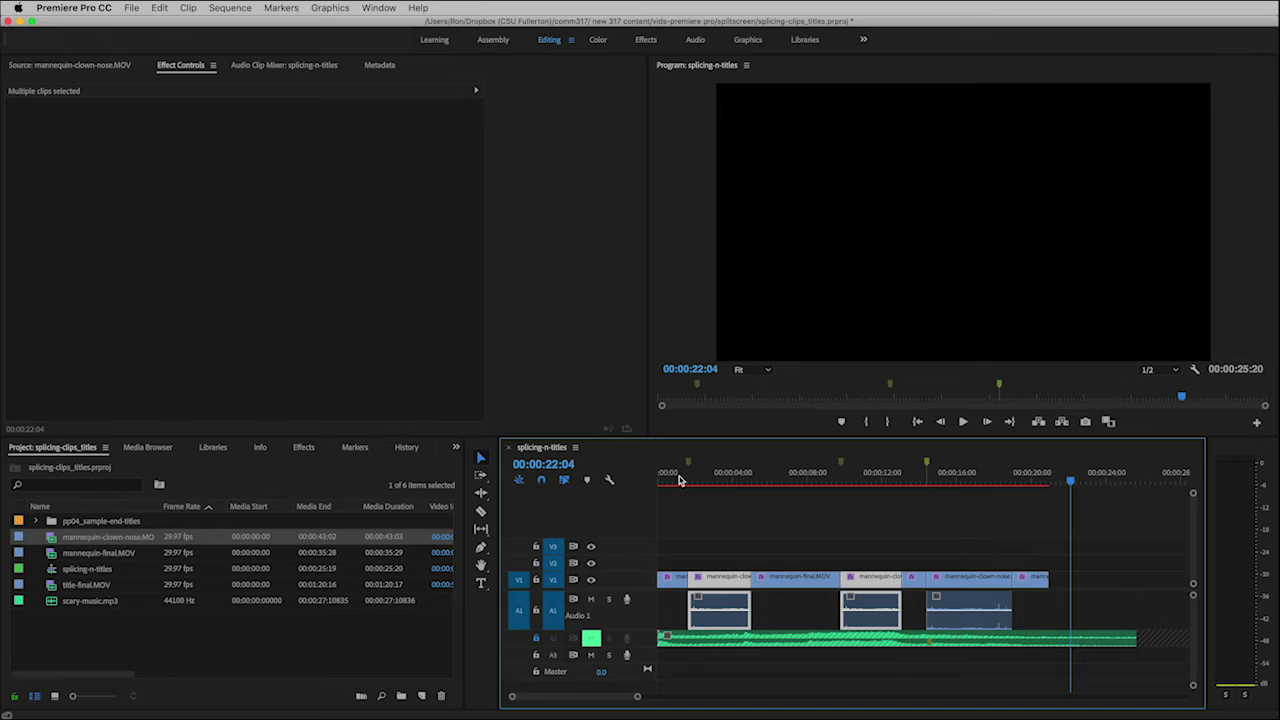
pyautogui.press('Home')
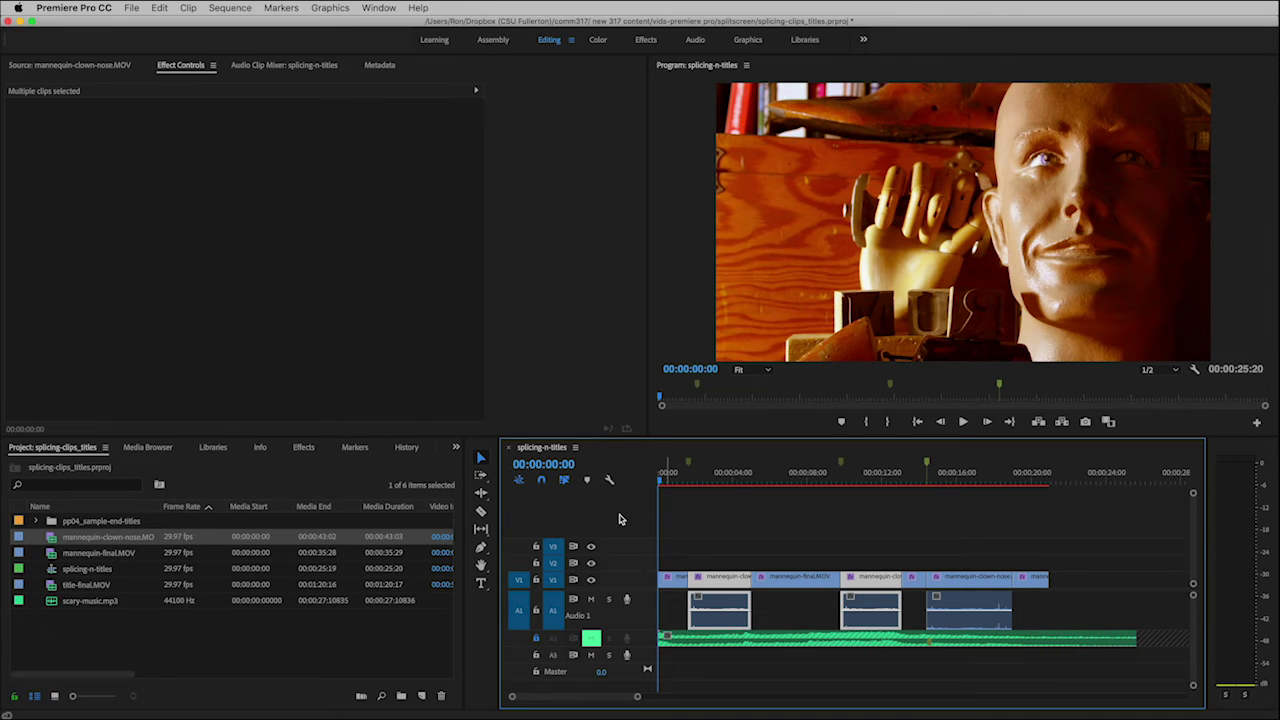
# Step: Load title-final.MOV into the Source Monitor and go to its In point
pyautogui.click(100, 587)
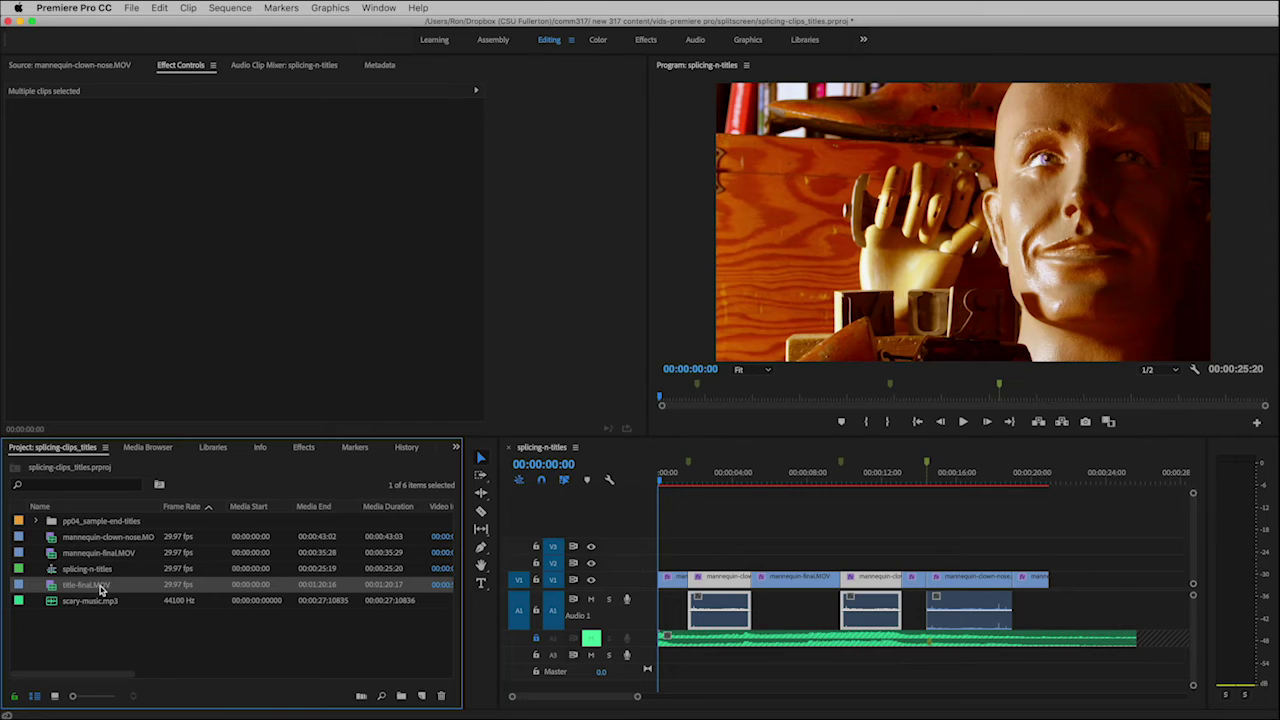
pyautogui.doubleClick(53, 589)
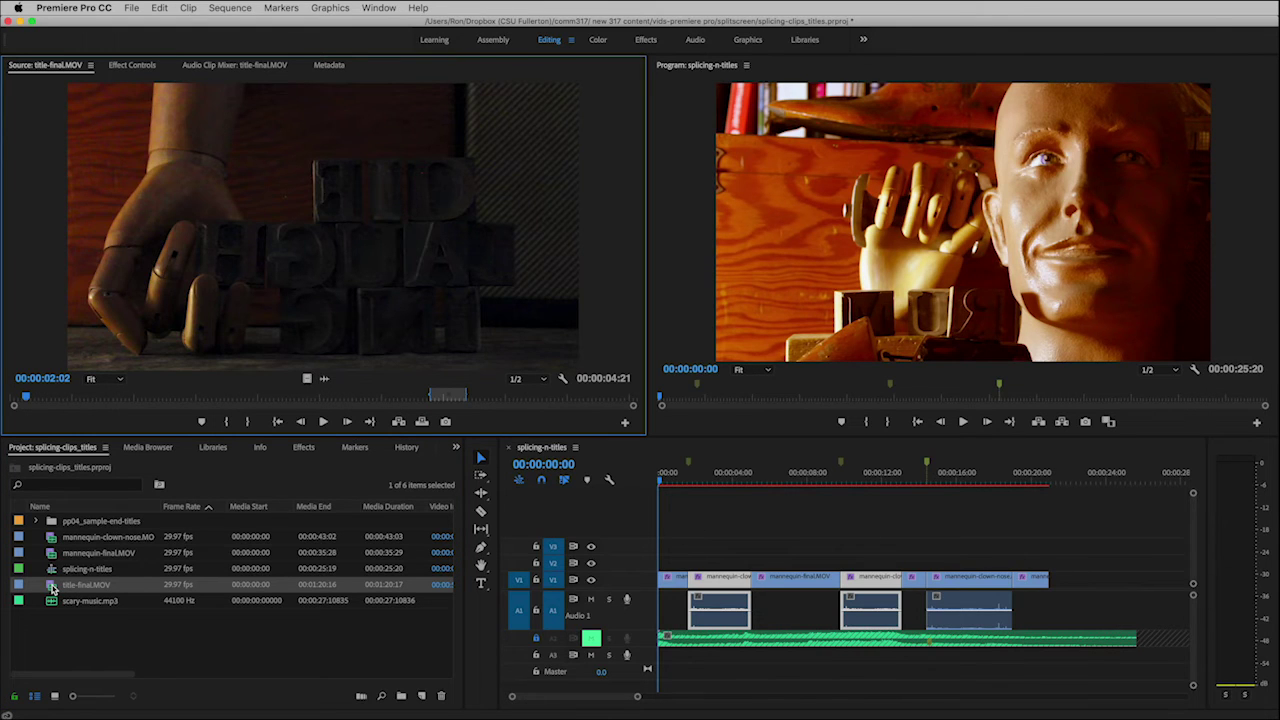
pyautogui.click(277, 424)
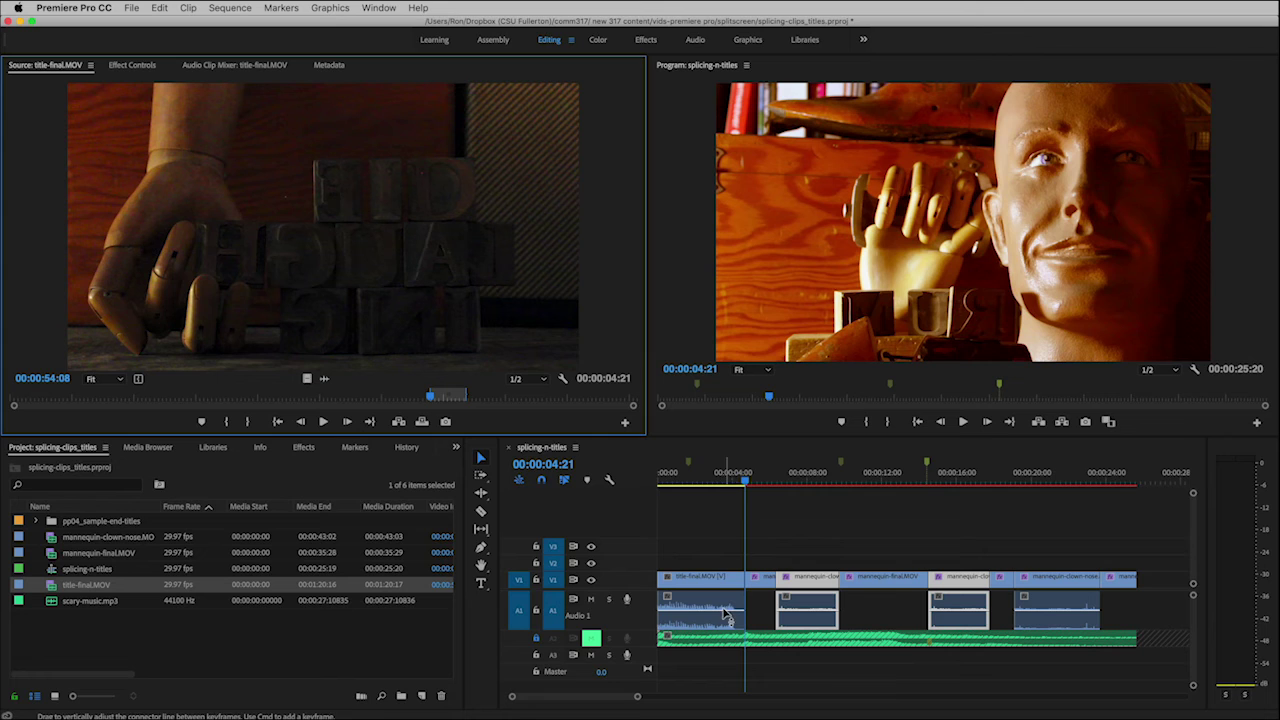
# Step: Play back across the end of the 00:00:04:21 title clip at the sequence start
pyautogui.click(734, 484)
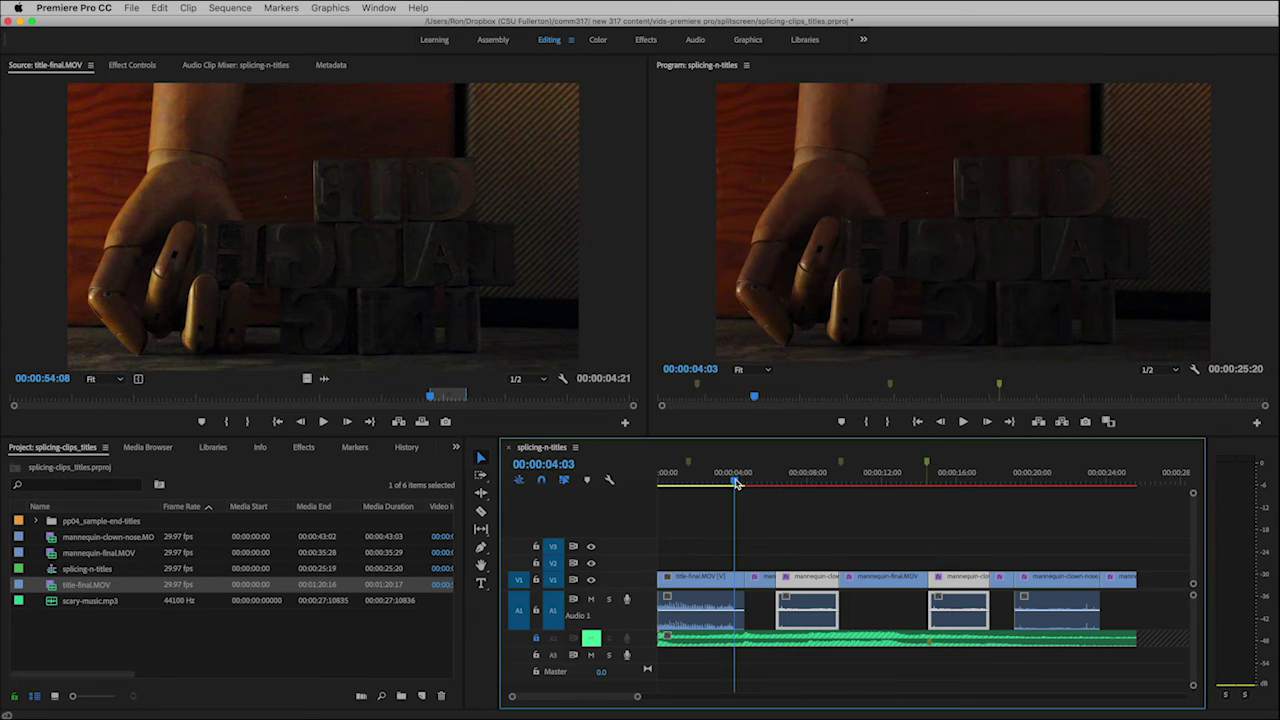
pyautogui.press('space')
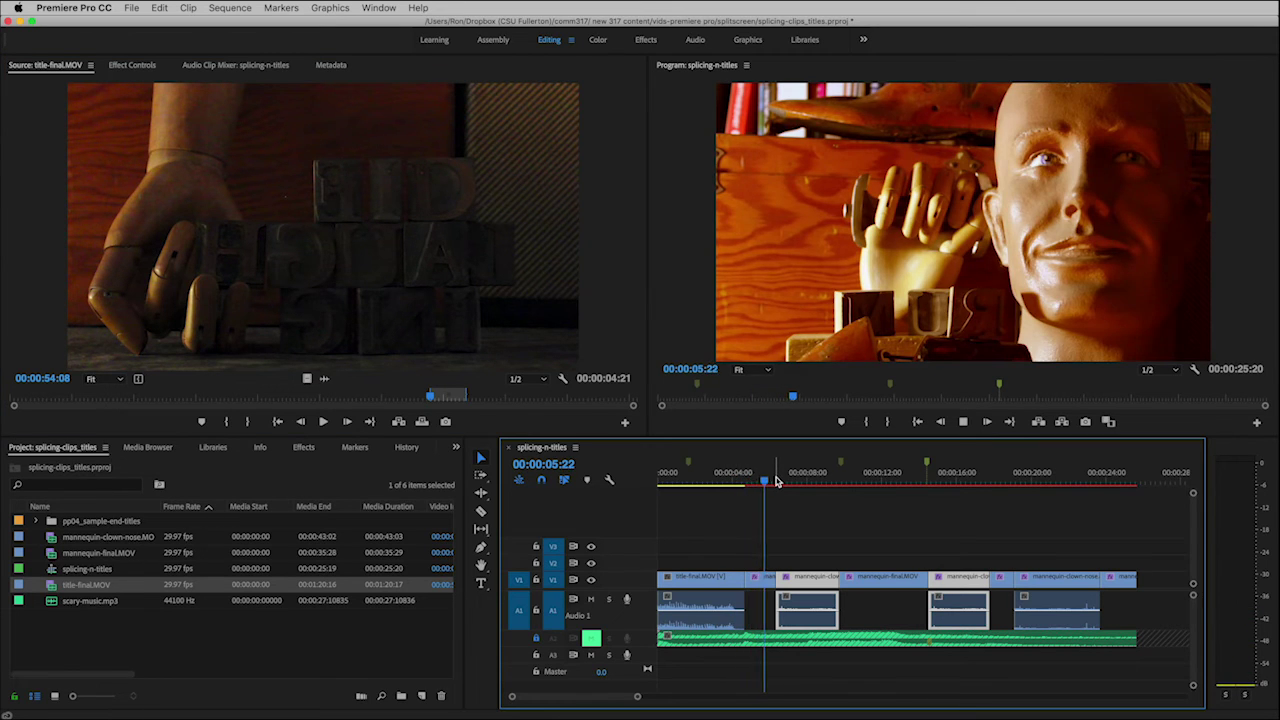
pyautogui.press('space')
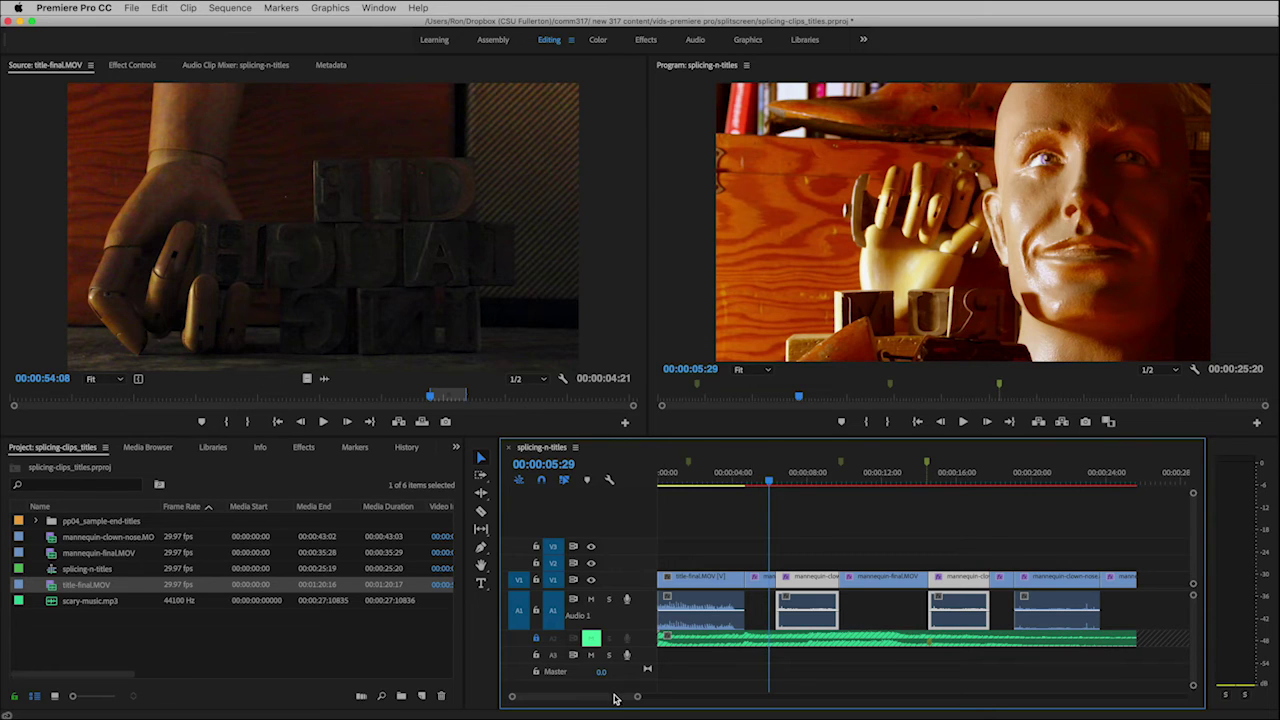
pyautogui.moveTo(612, 697); pyautogui.dragTo(624, 701)
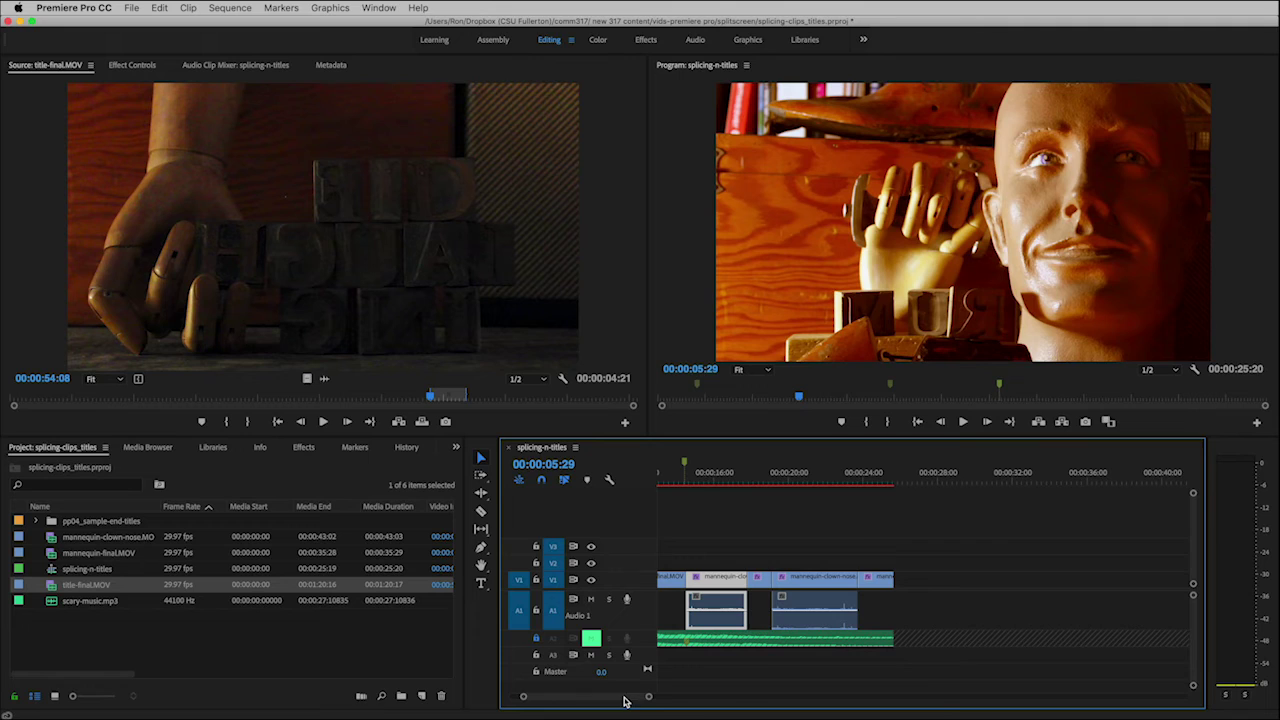
# Step: Jump the playhead to the sequence end at 00:00:25:19
pyautogui.press('End')
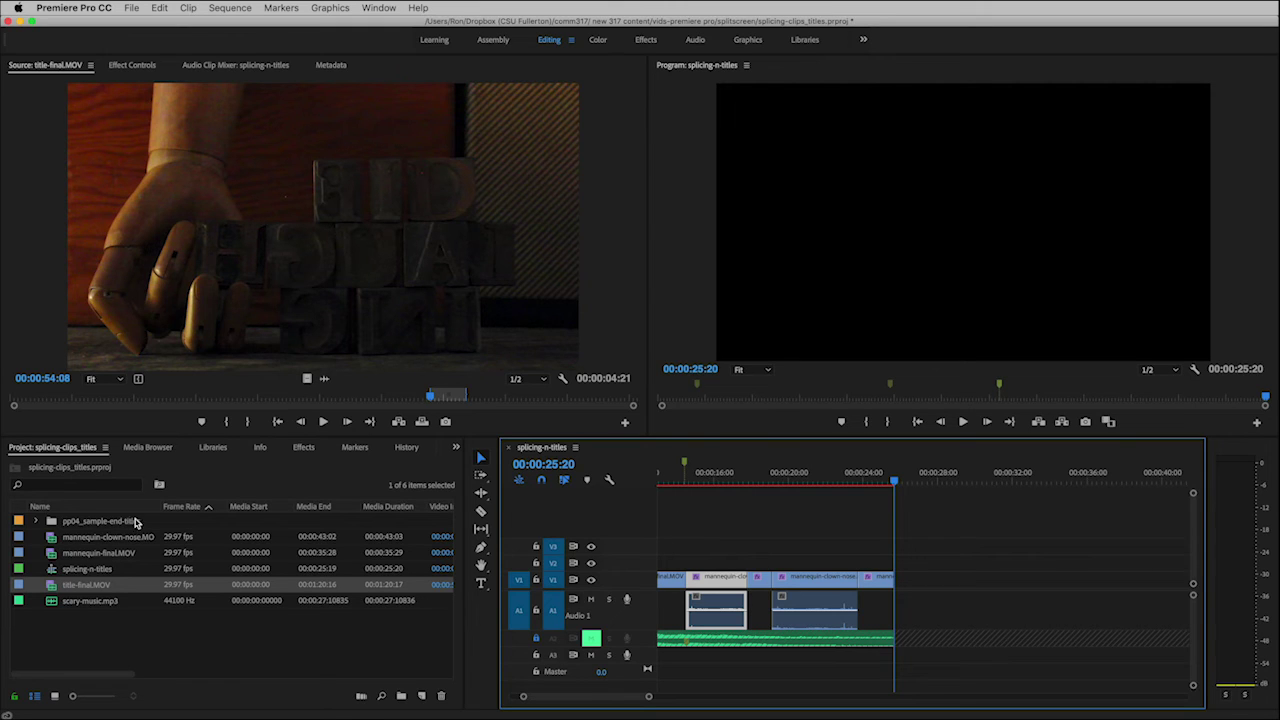
# Step: Import pp04_sample-end-titles.psd with Import As set to Individual Layers
pyautogui.doubleClick(214, 638)
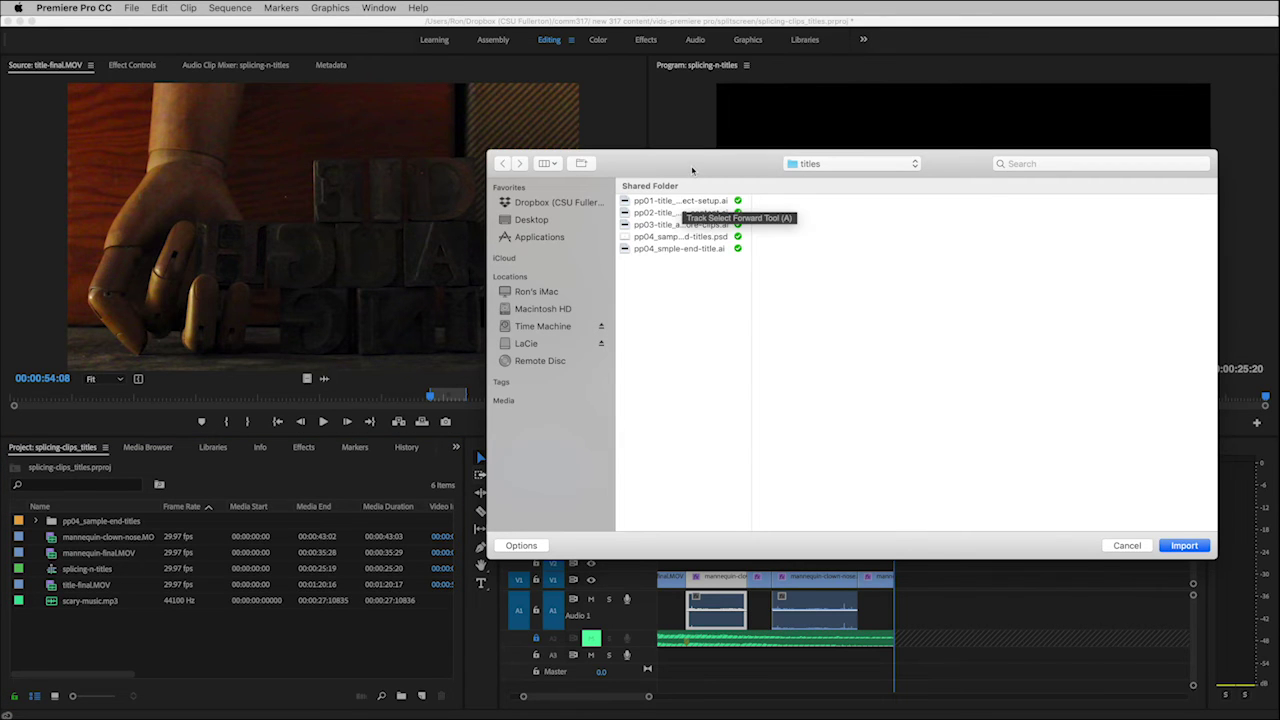
pyautogui.moveTo(692, 170); pyautogui.dragTo(526, 239)
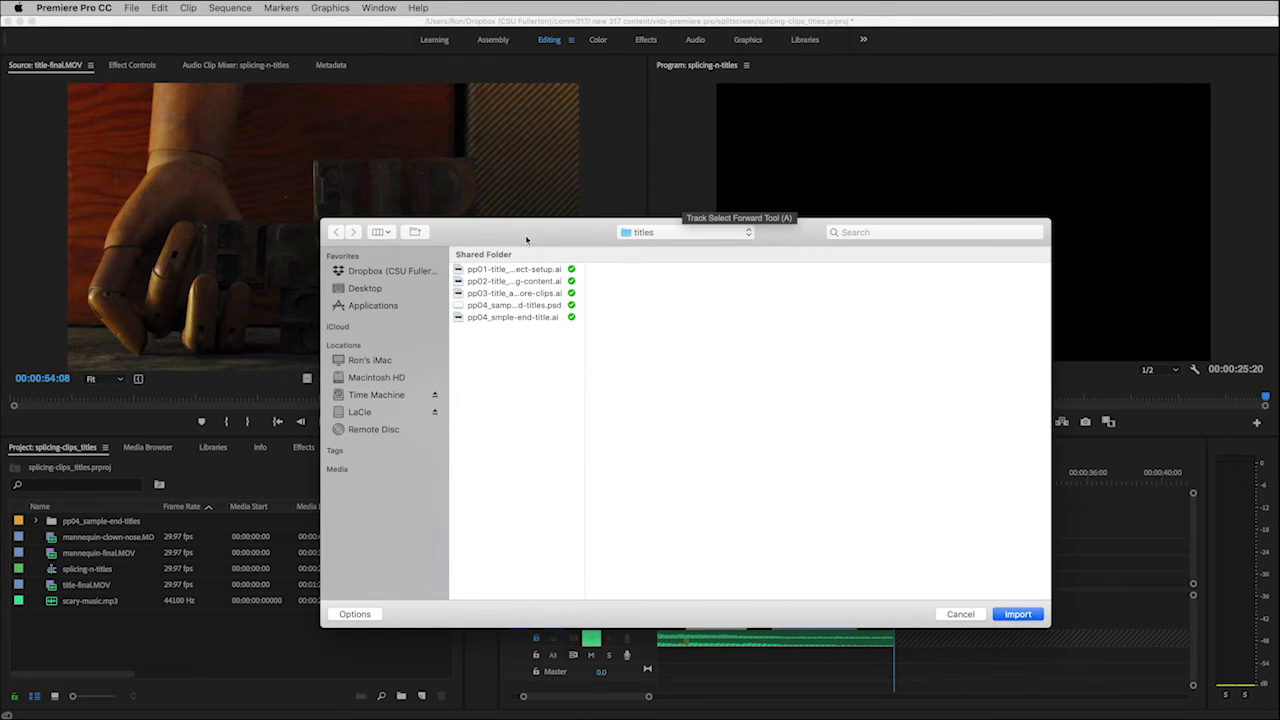
pyautogui.click(517, 306)
pyautogui.moveTo(584, 447); pyautogui.dragTo(637, 446)
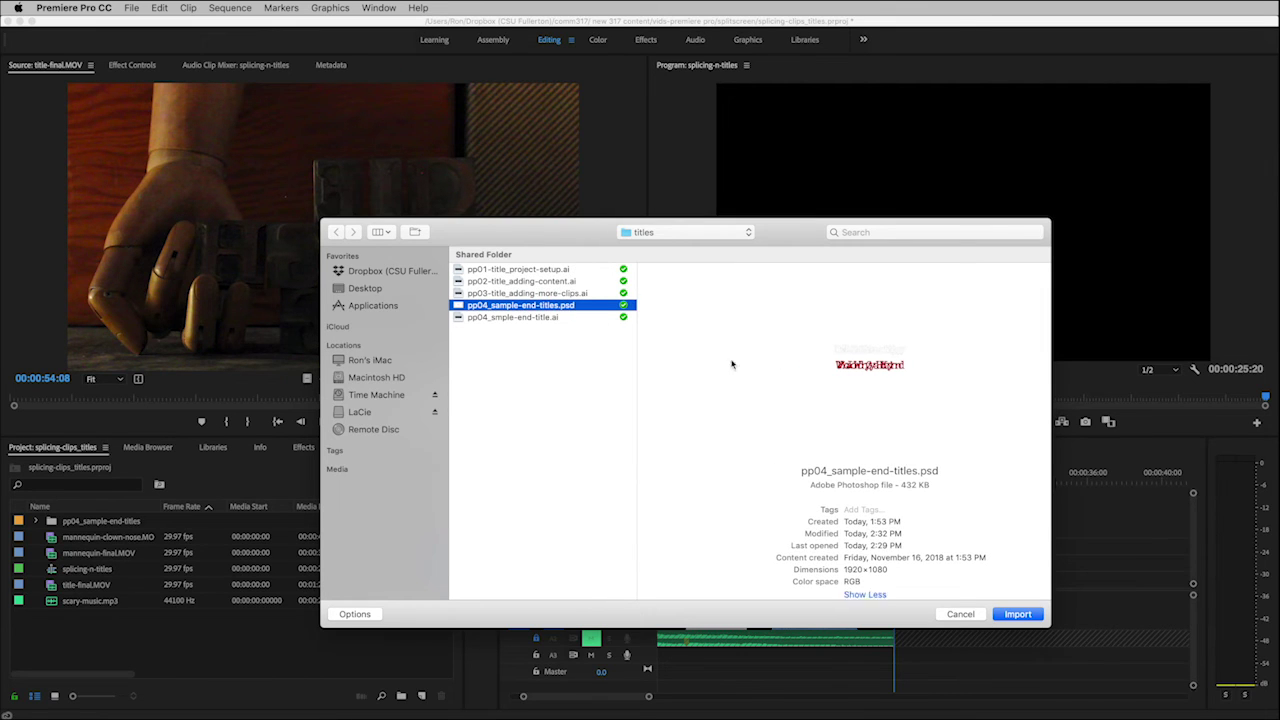
pyautogui.click(1018, 614)
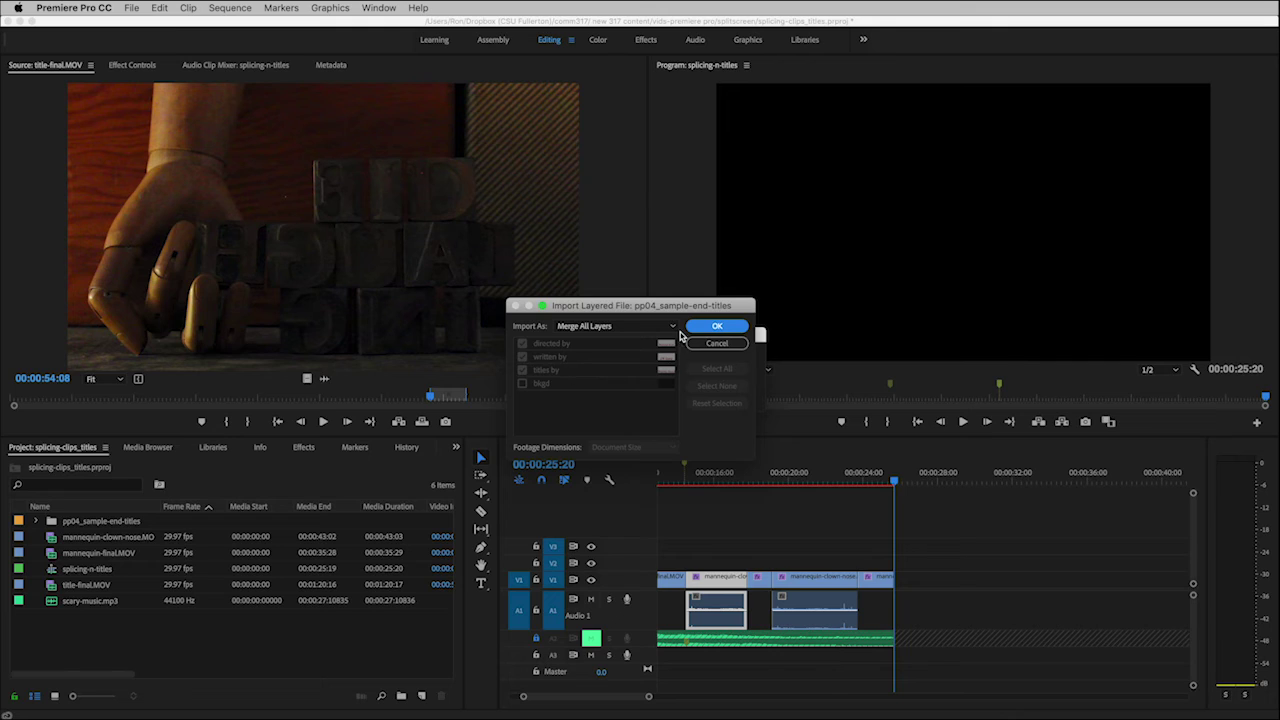
pyautogui.click(671, 328)
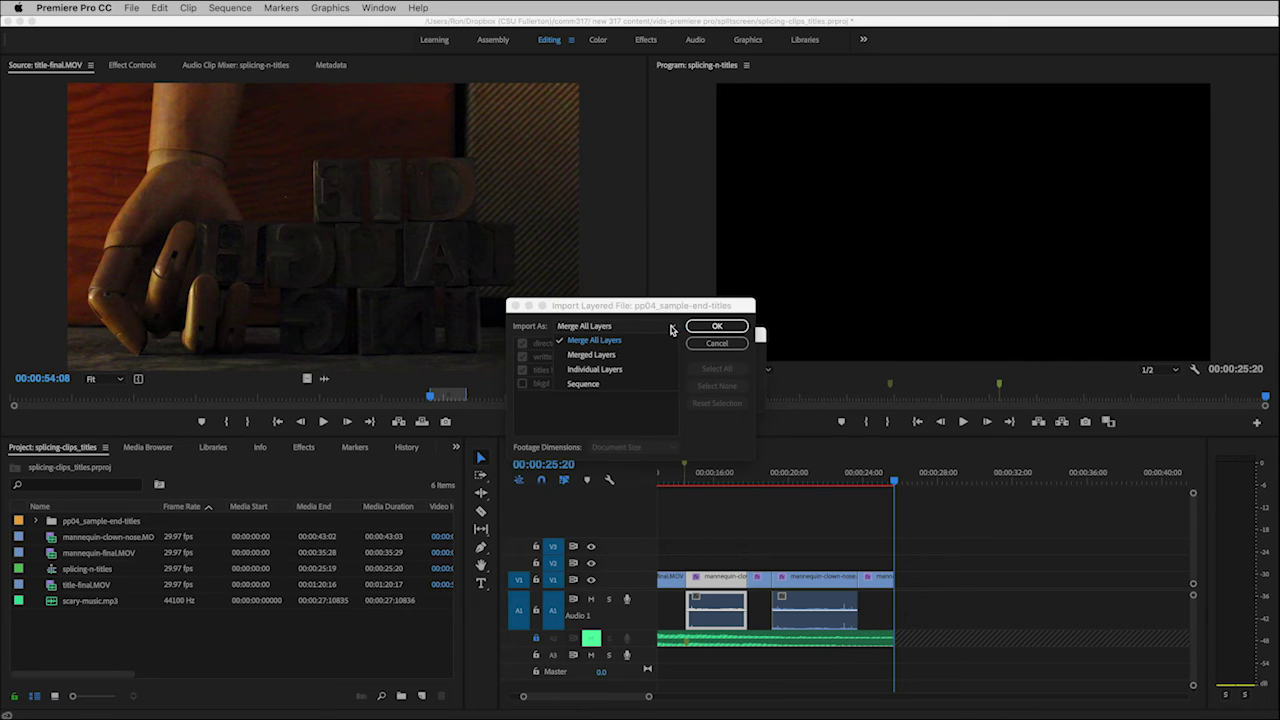
pyautogui.click(610, 371)
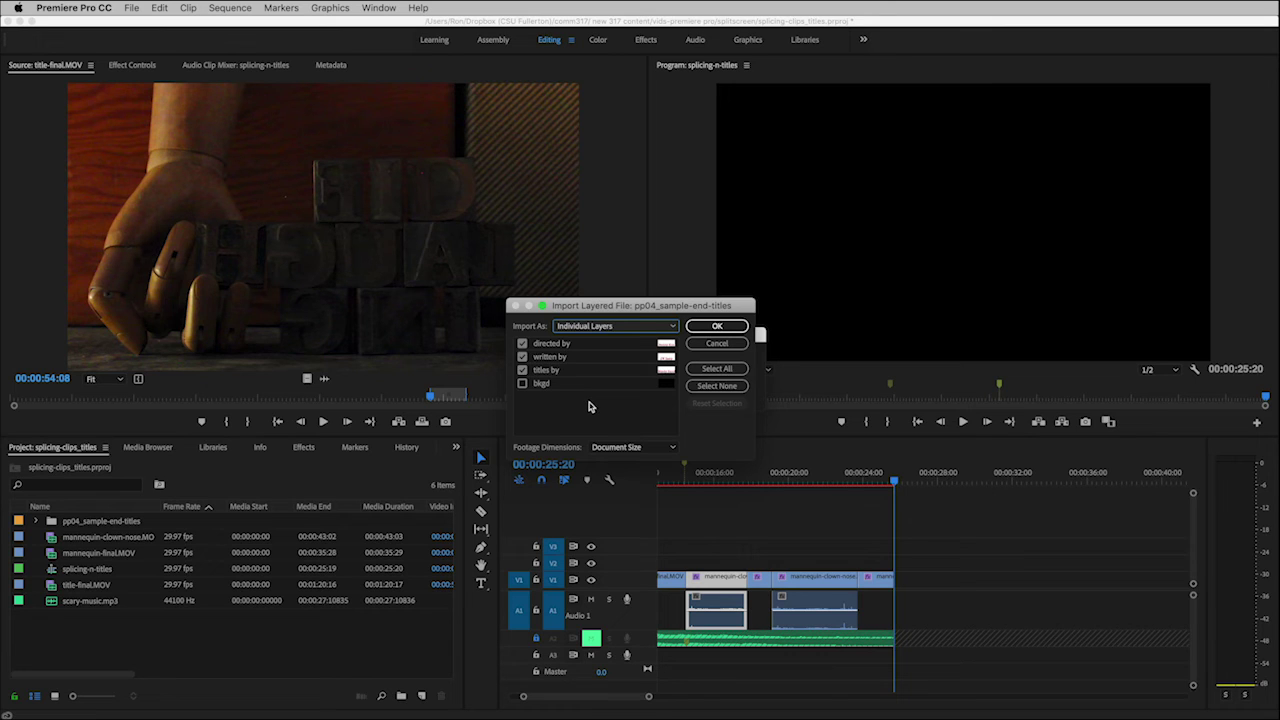
pyautogui.click(717, 327)
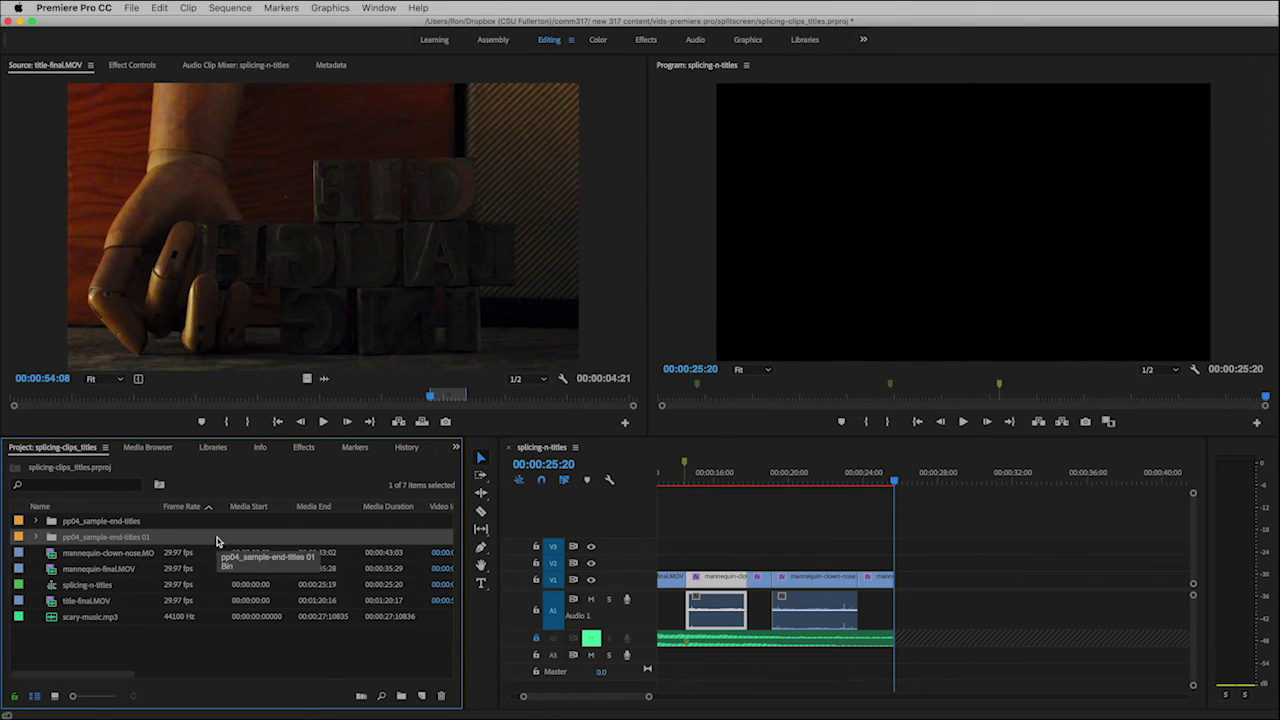
# Step: Check the duplicate pp04_sample-end-titles 01 bin's title clips, then delete that bin
pyautogui.click(37, 540)
pyautogui.click(104, 556)
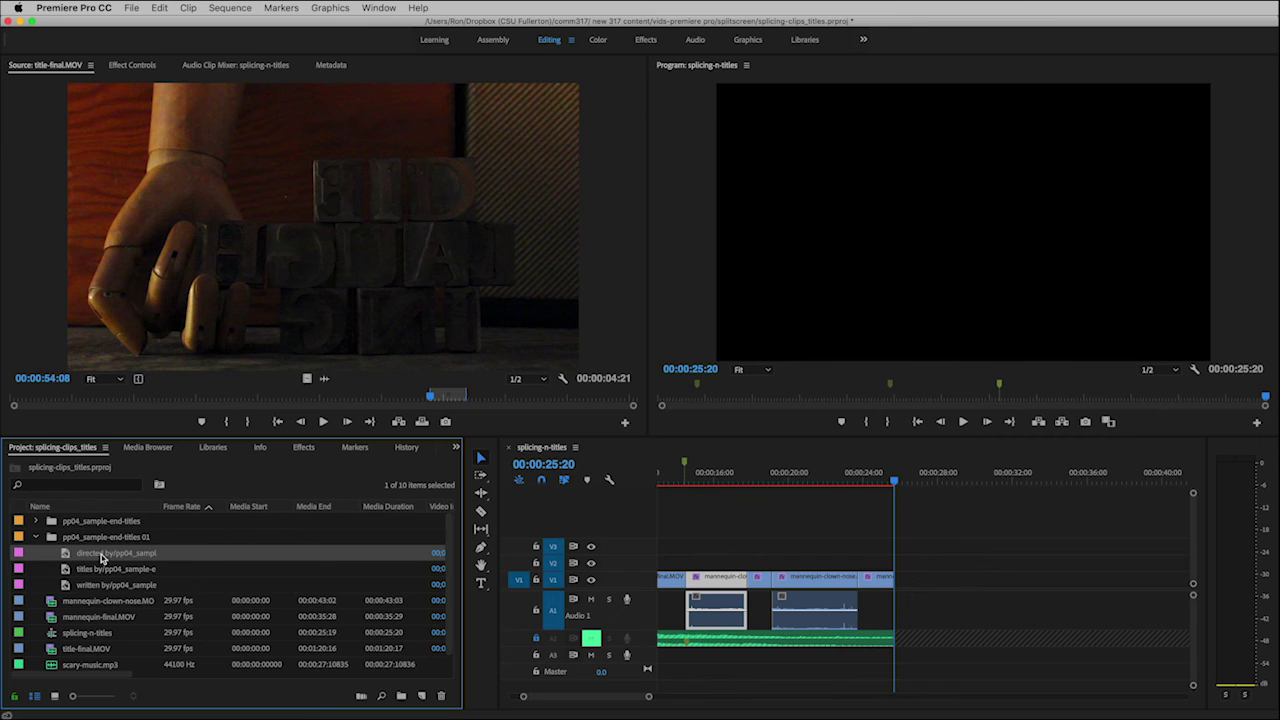
pyautogui.click(100, 572)
pyautogui.click(100, 584)
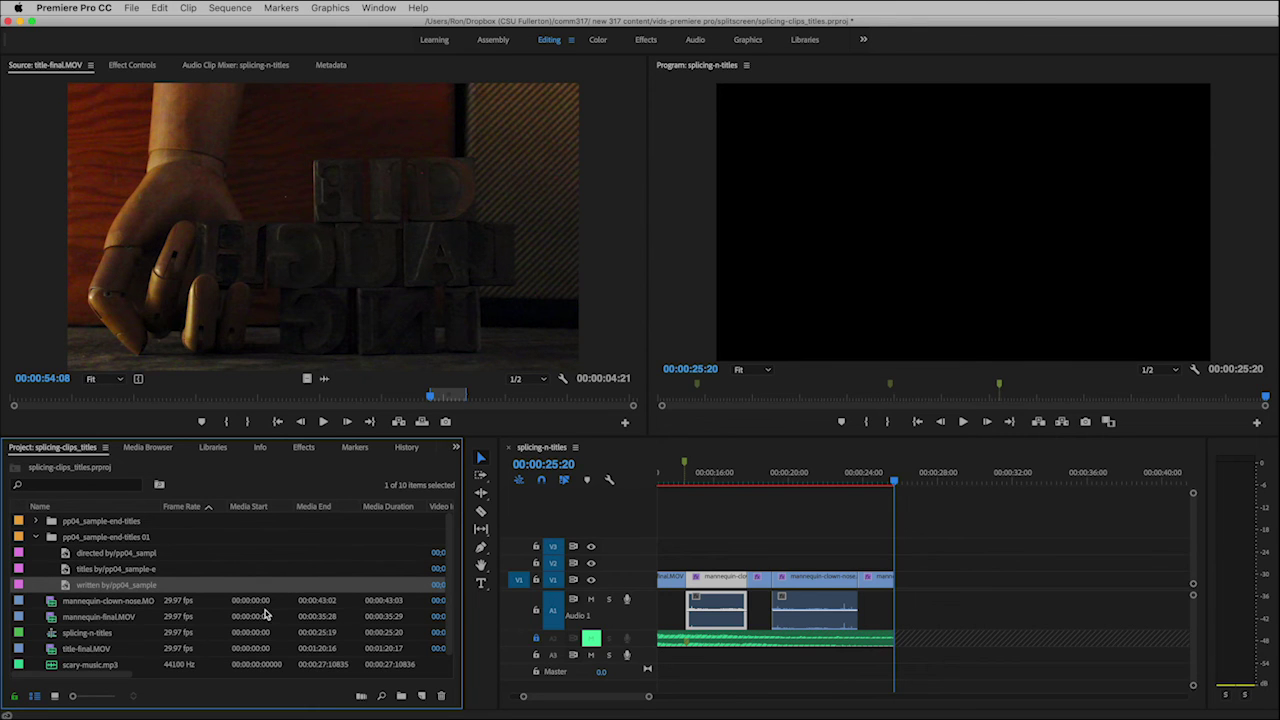
pyautogui.click(35, 538)
pyautogui.click(78, 540)
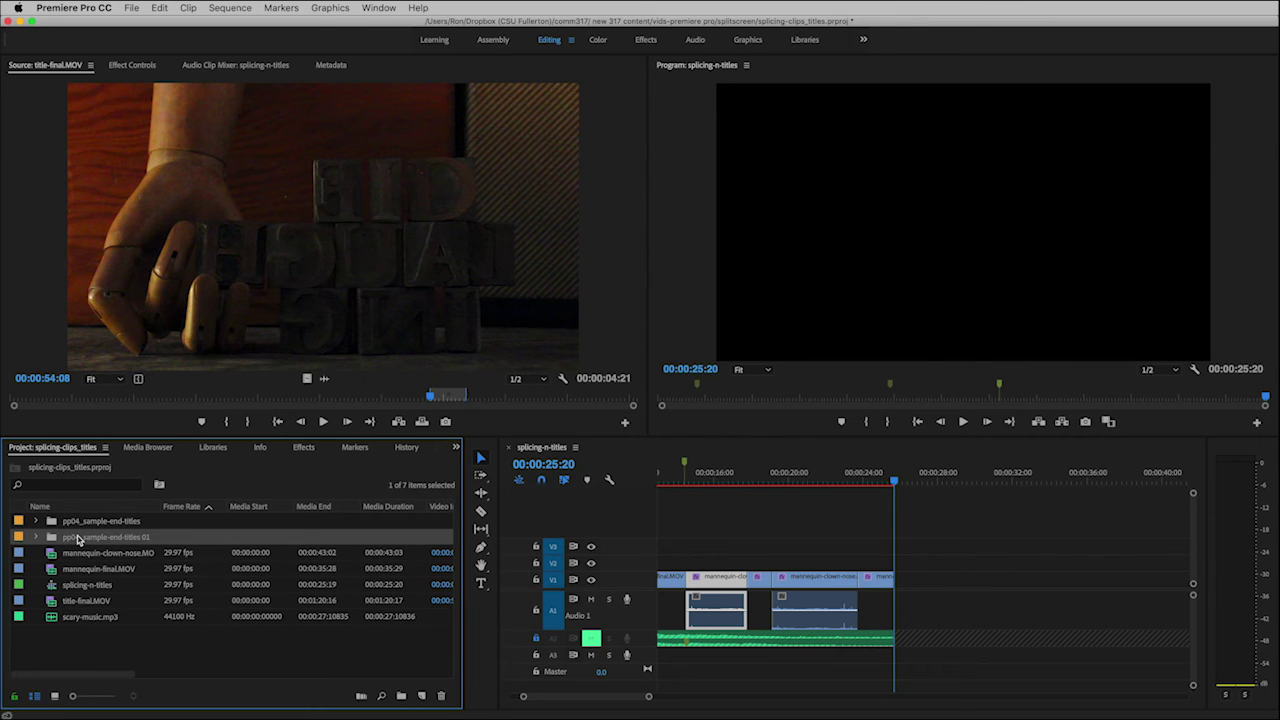
pyautogui.press('Delete')
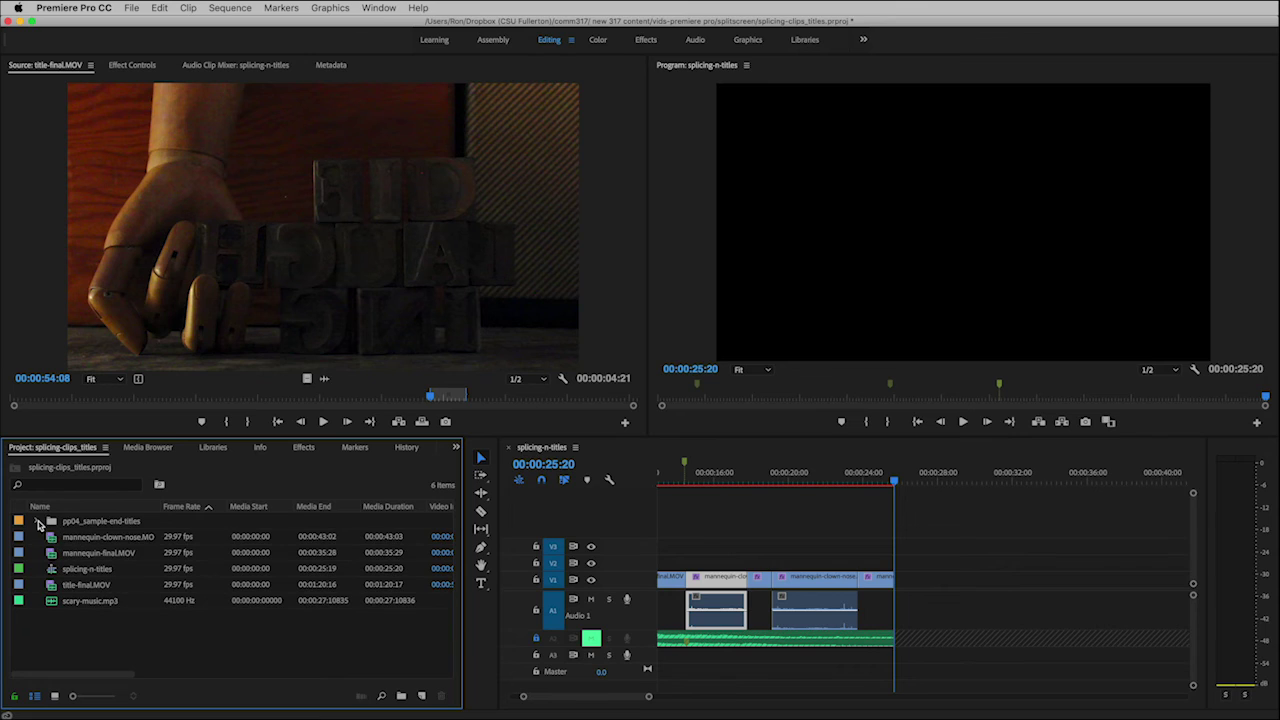
# Step: Overwrite the directed by, written by and titles by clips onto the sequence end, in that order
pyautogui.click(36, 521)
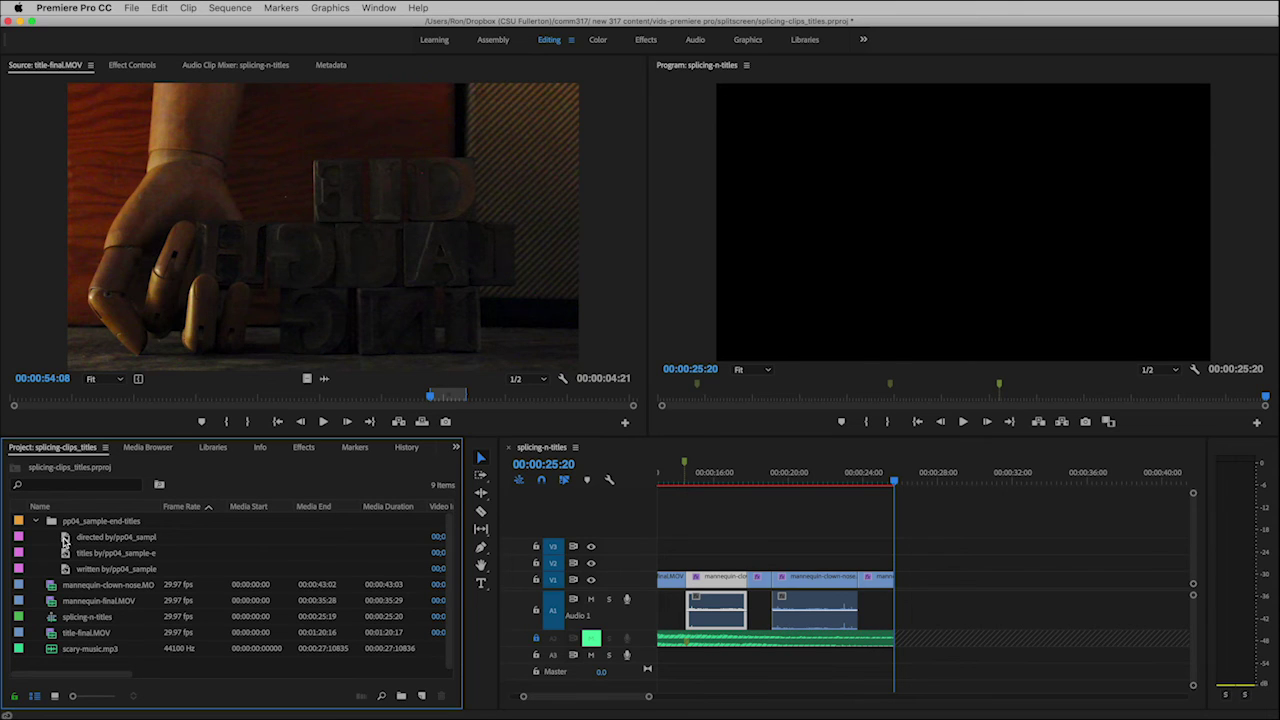
pyautogui.doubleClick(65, 540)
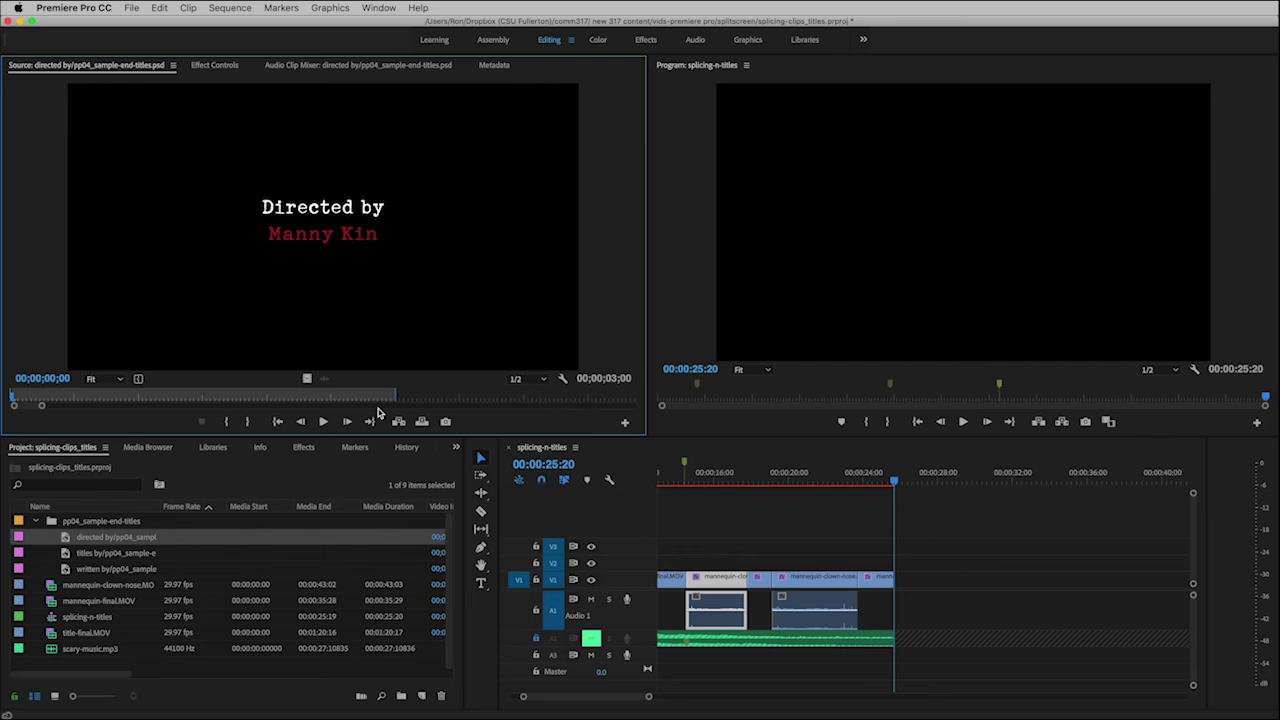
pyautogui.press('.')
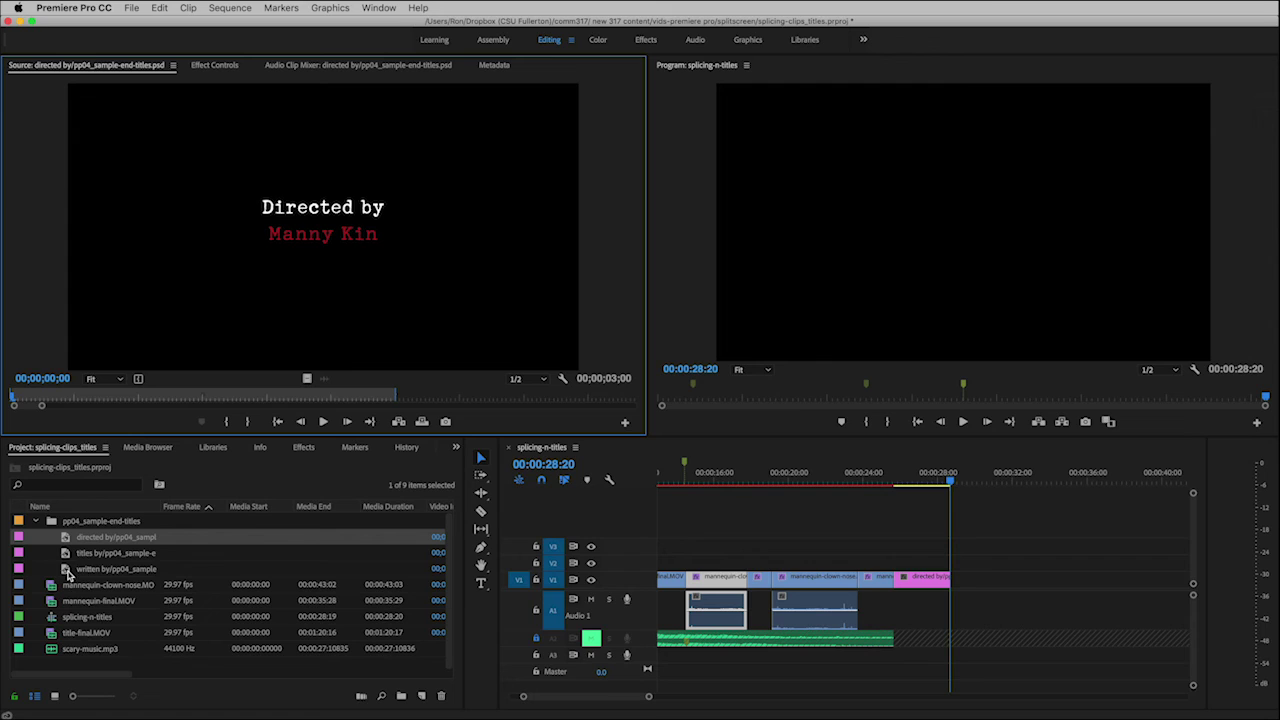
pyautogui.doubleClick(64, 570)
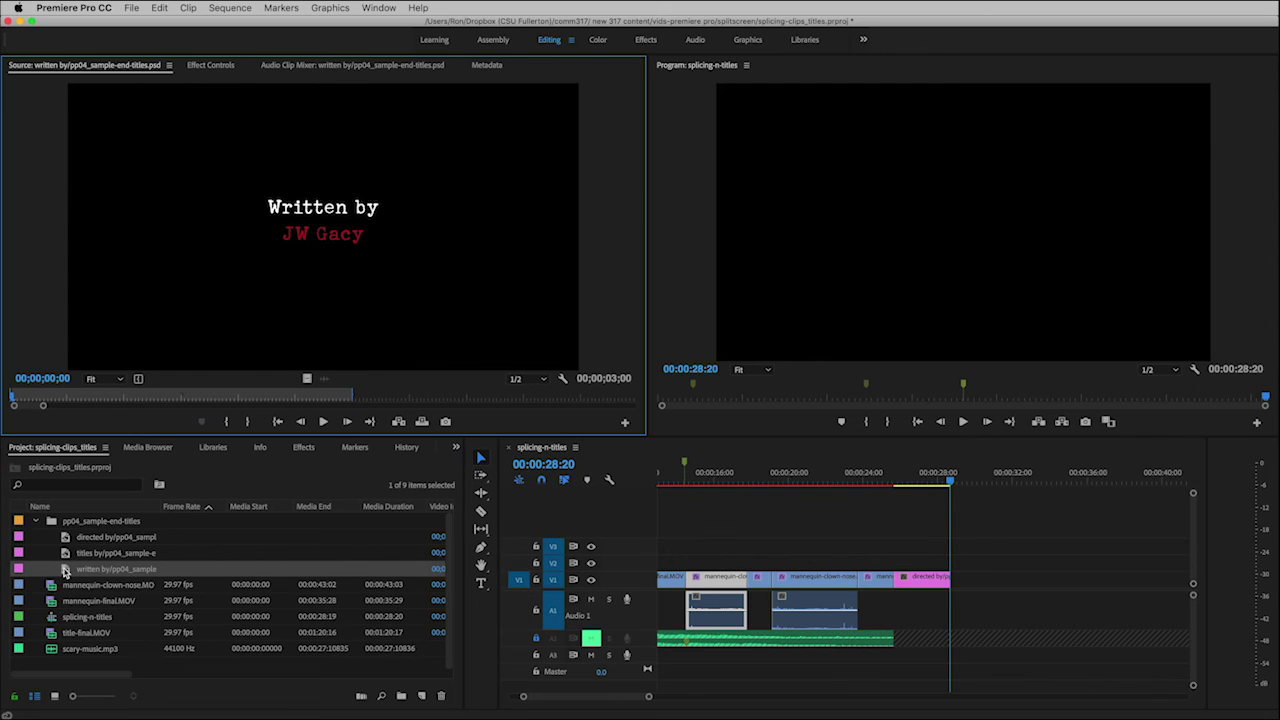
pyautogui.press('.')
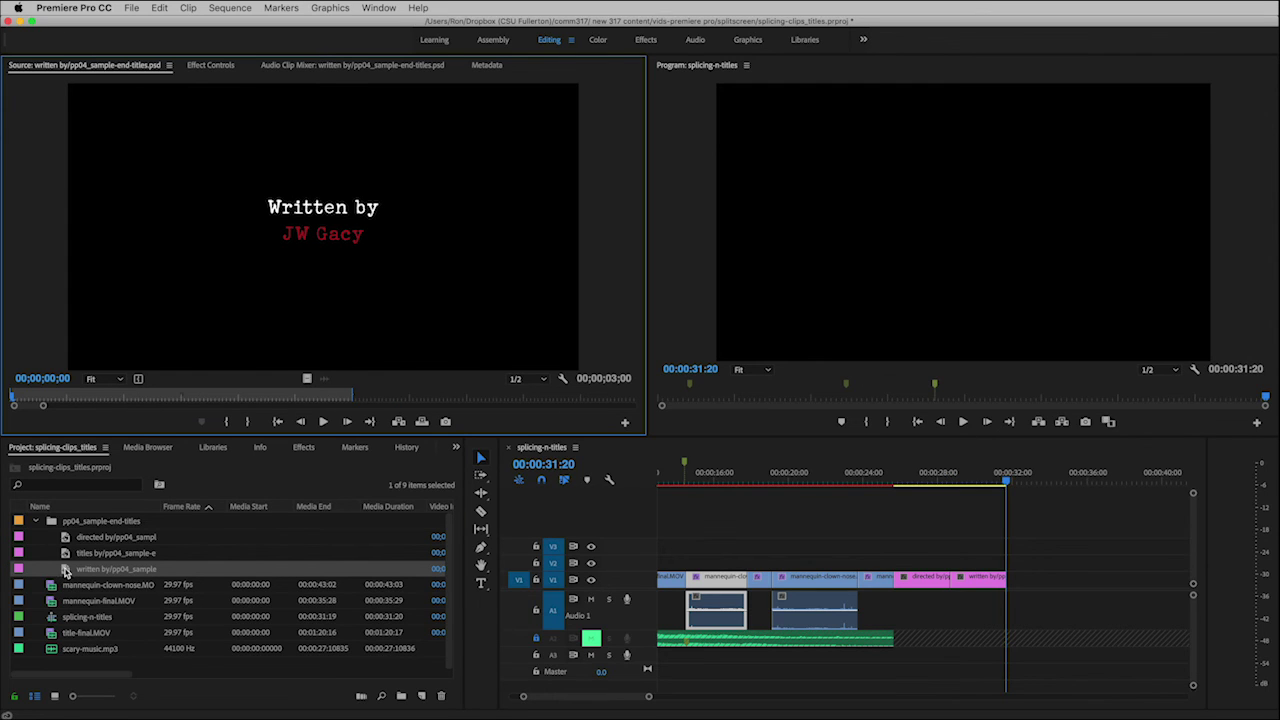
pyautogui.doubleClick(64, 555)
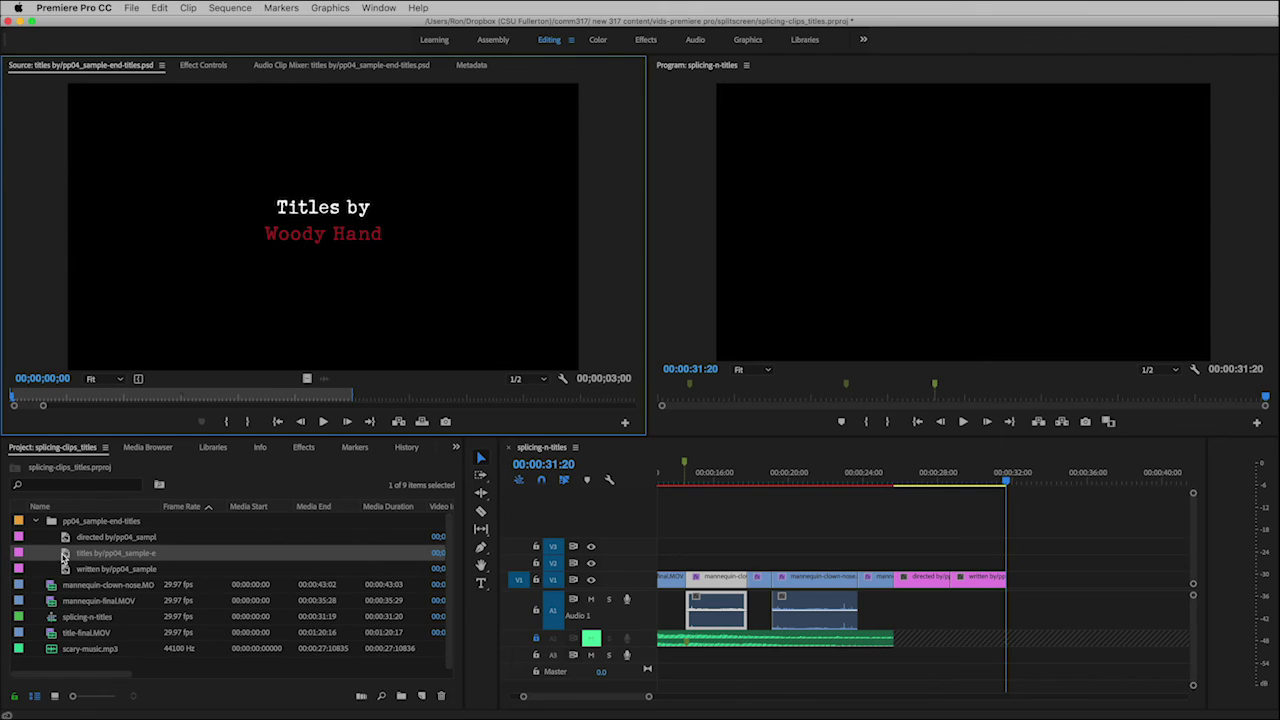
pyautogui.press('.')
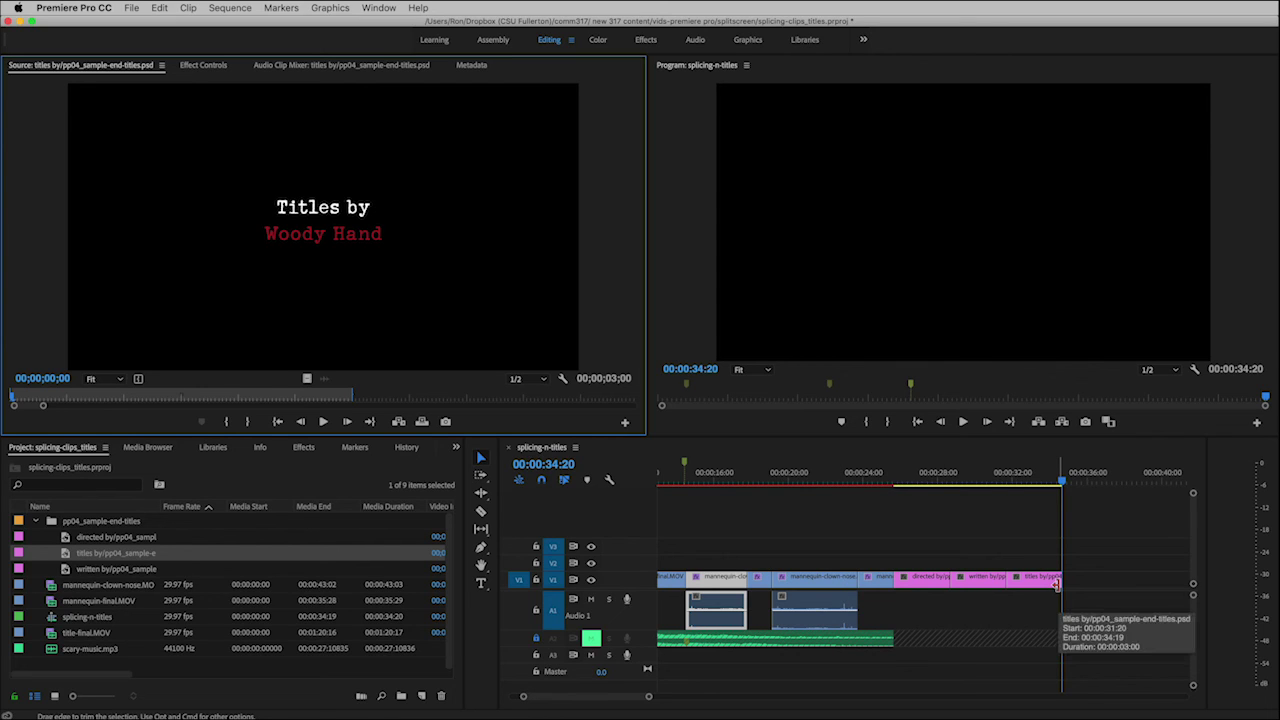
# Step: Save the project, unlock the A2 music track, and return the playhead to the sequence start
pyautogui.press('super+s')
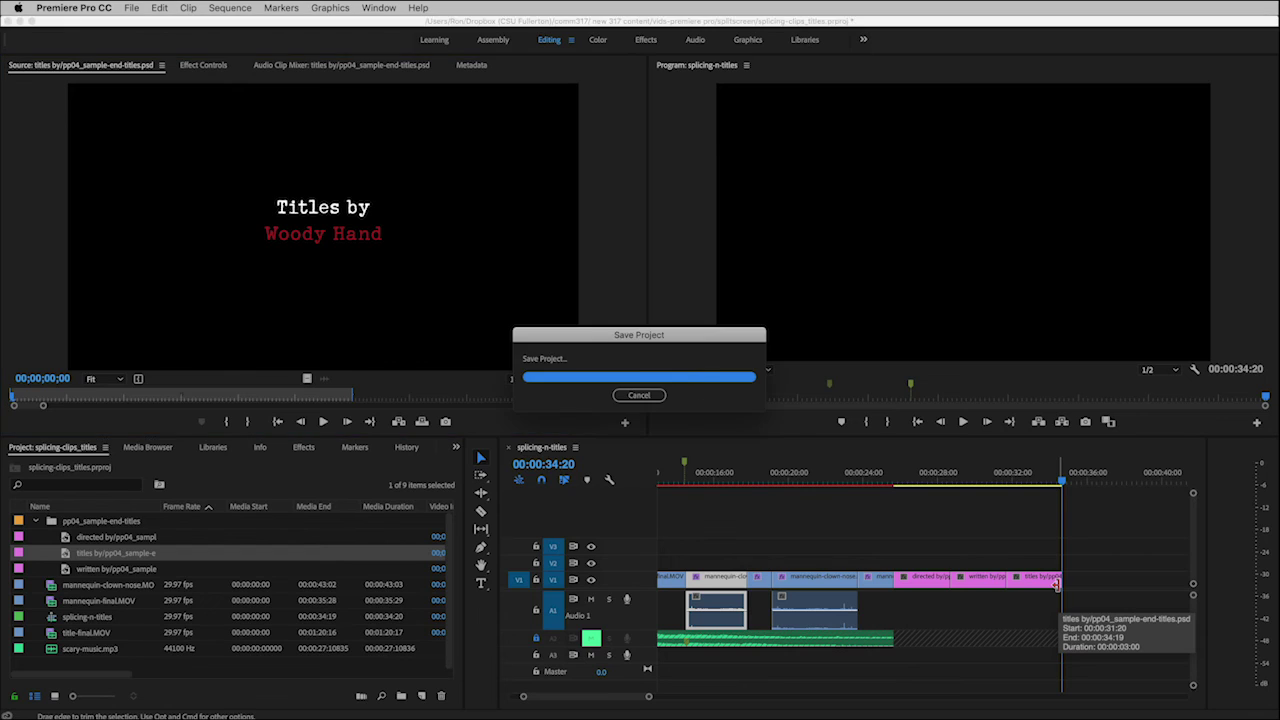
pyautogui.press('\\')
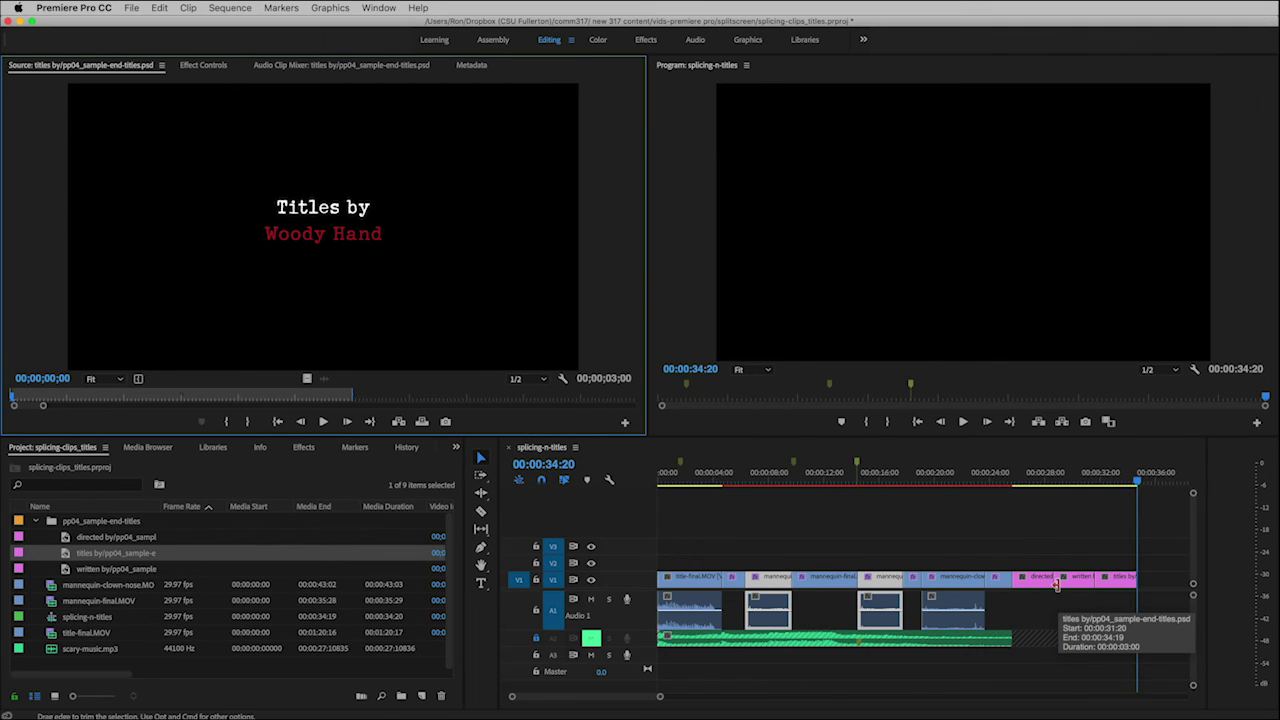
pyautogui.click(536, 641)
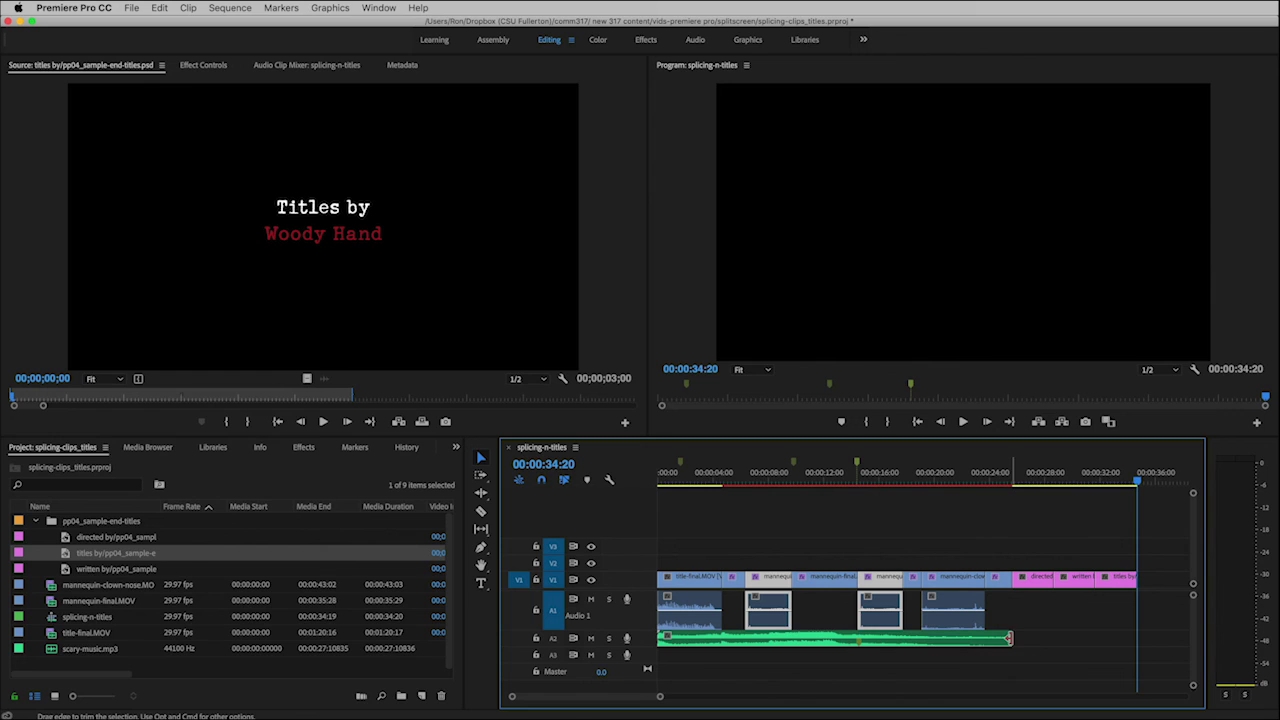
pyautogui.moveTo(1008, 638)
pyautogui.mouseDown()
pyautogui.moveTo(1088, 638)
pyautogui.moveTo(1008, 638)
pyautogui.mouseUp()
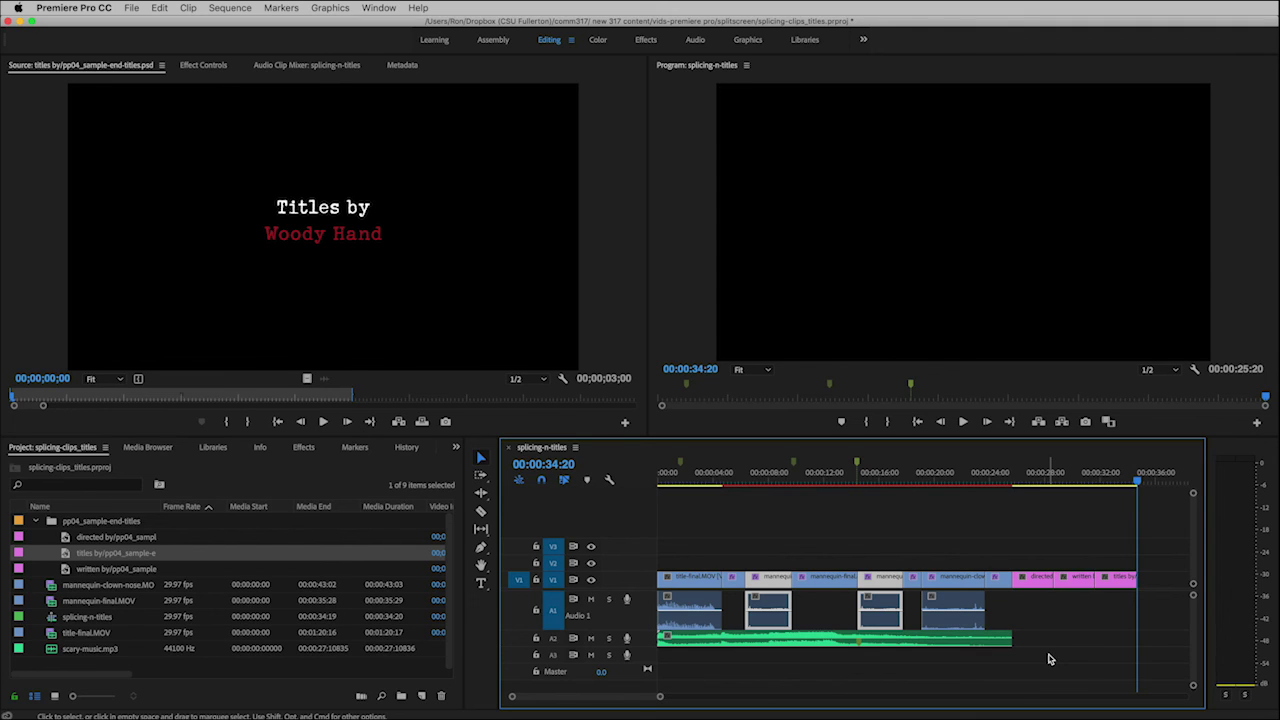
pyautogui.press('Home')
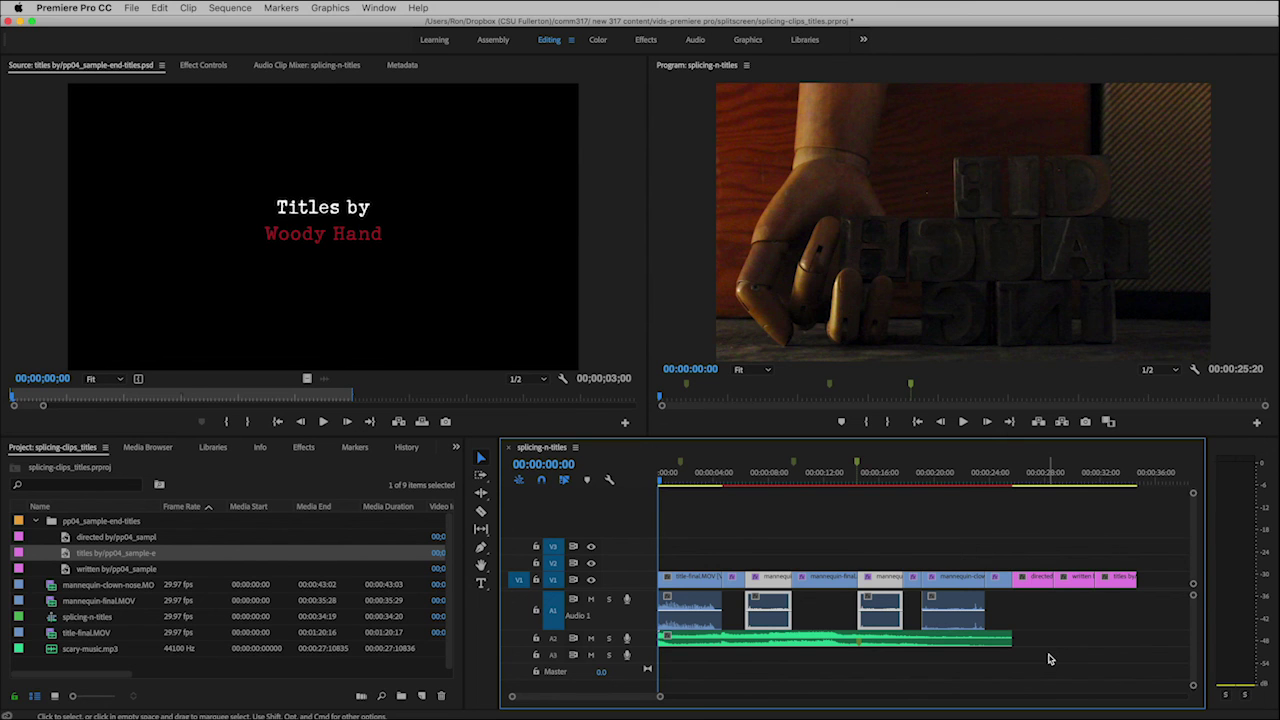
pyautogui.press('space')
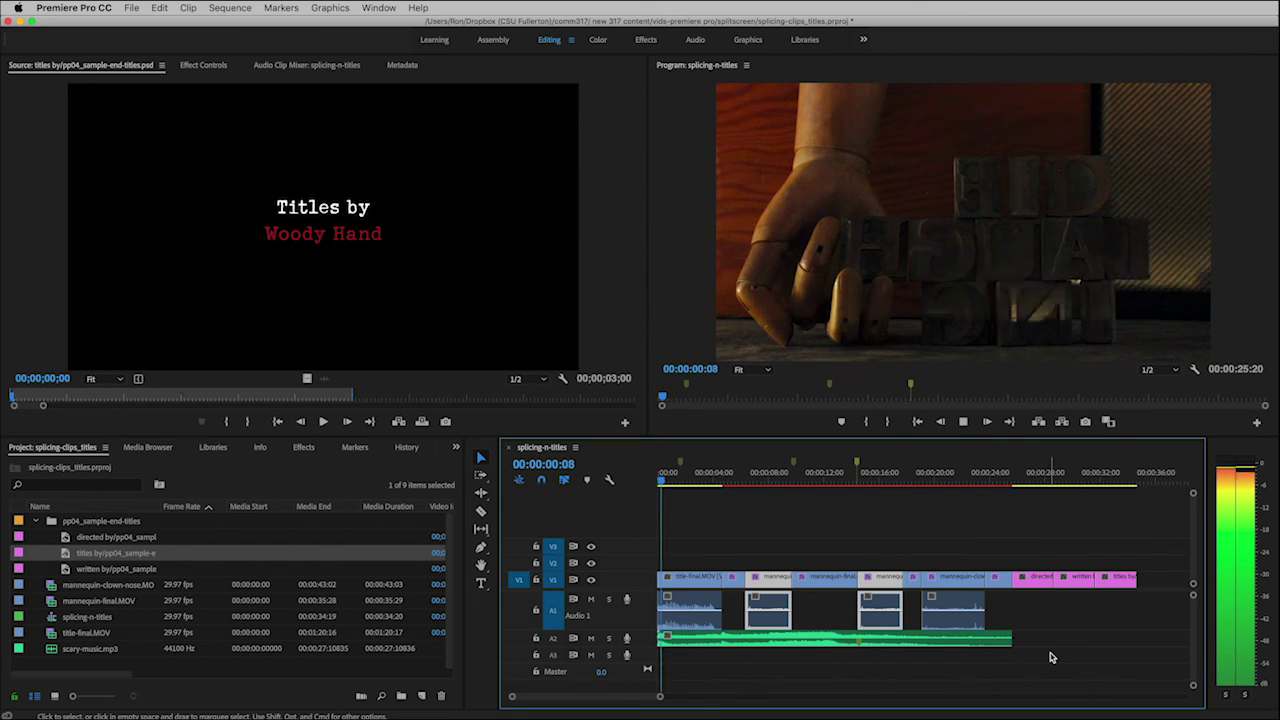